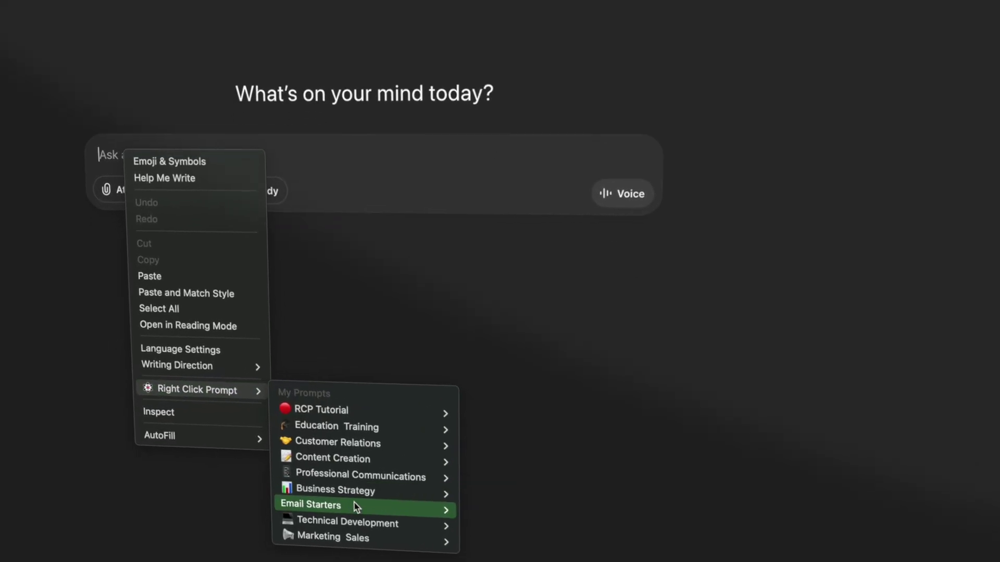
Insert the saved Test 1 prompt from Right Click Prompt's Email Starters into ChatGPT
{"action": "mouse_move", "coordinate": [393, 508]}
{"action": "left_click", "coordinate": [521, 498]}
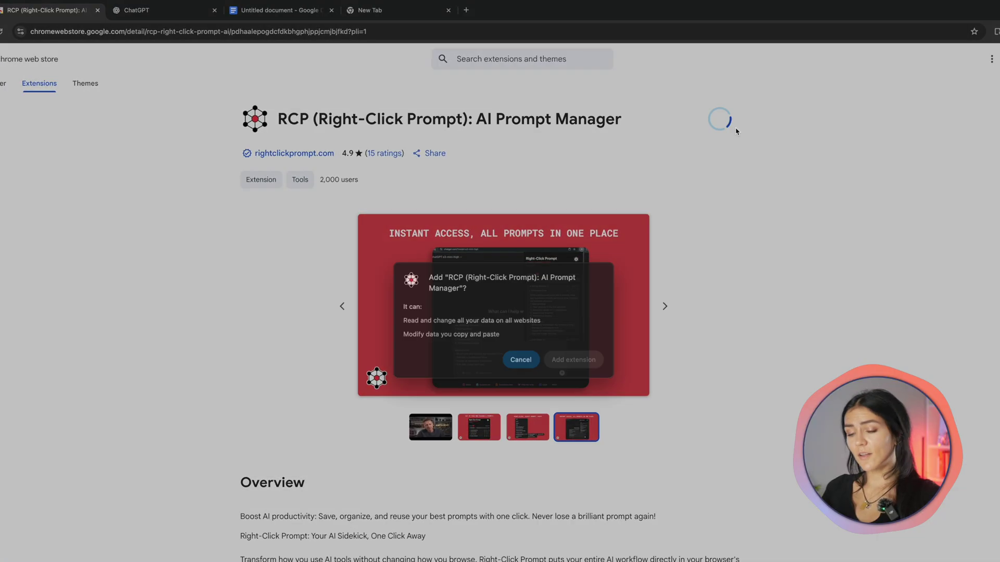
Install the RCP extension, pin it to the toolbar, and open its prompt manager
{"action": "left_click", "coordinate": [579, 373]}
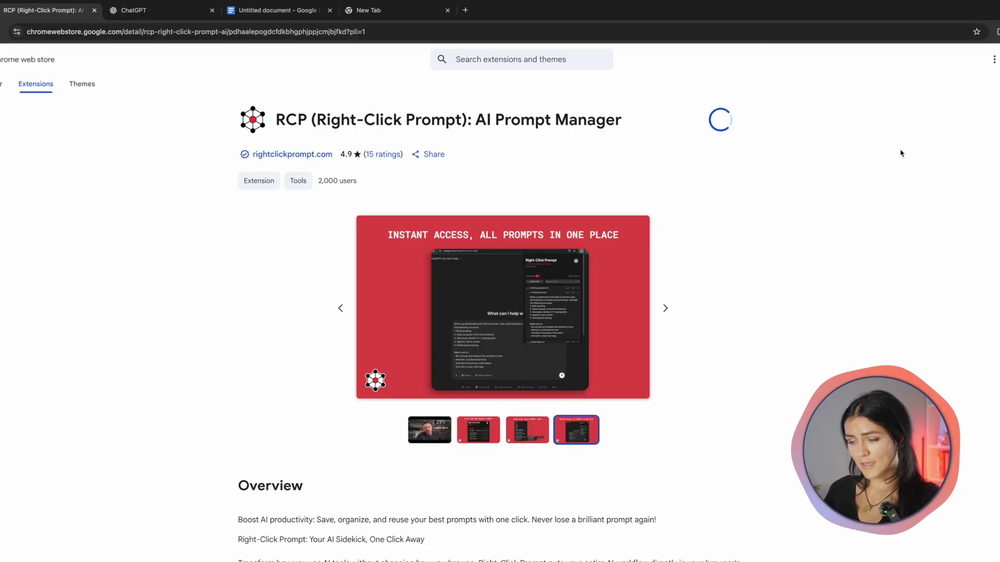
{"action": "left_click", "coordinate": [974, 32]}
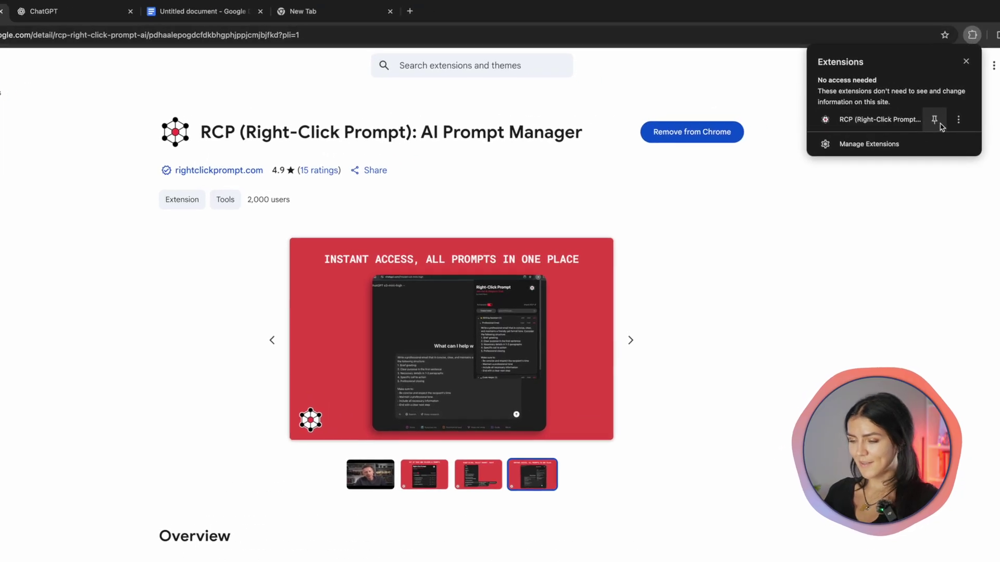
{"action": "left_click", "coordinate": [937, 121]}
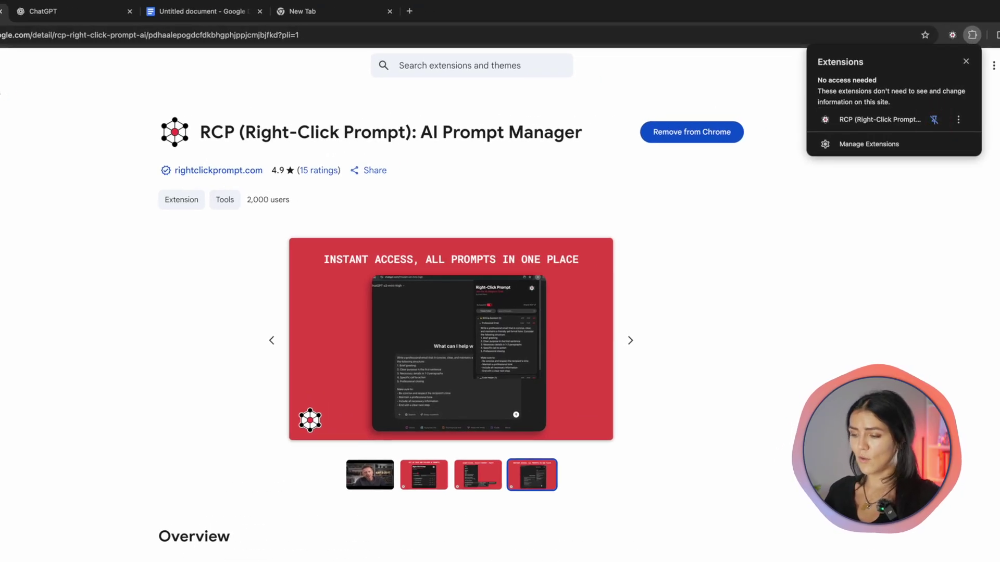
{"action": "key", "text": "Escape"}
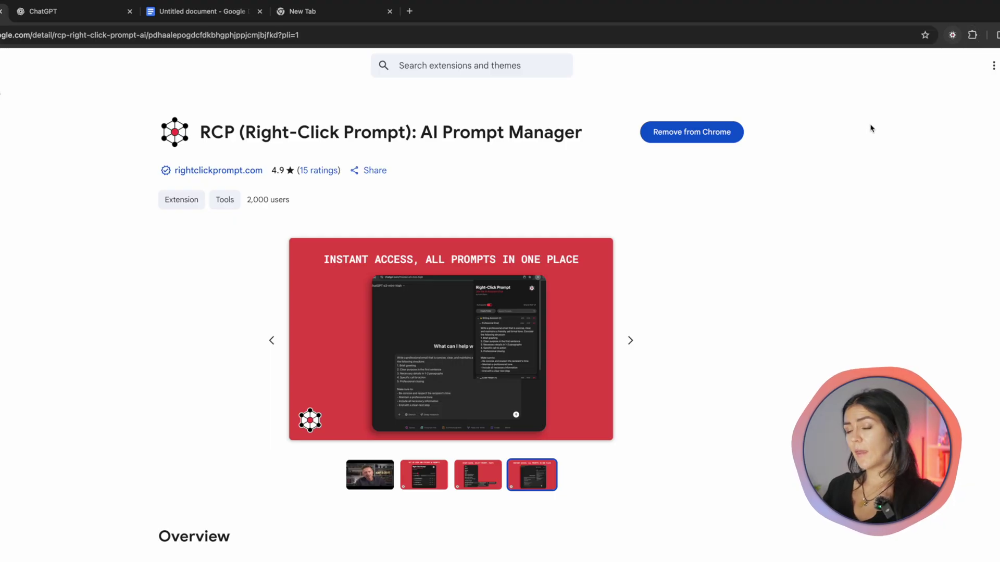
{"action": "left_click", "coordinate": [953, 36]}
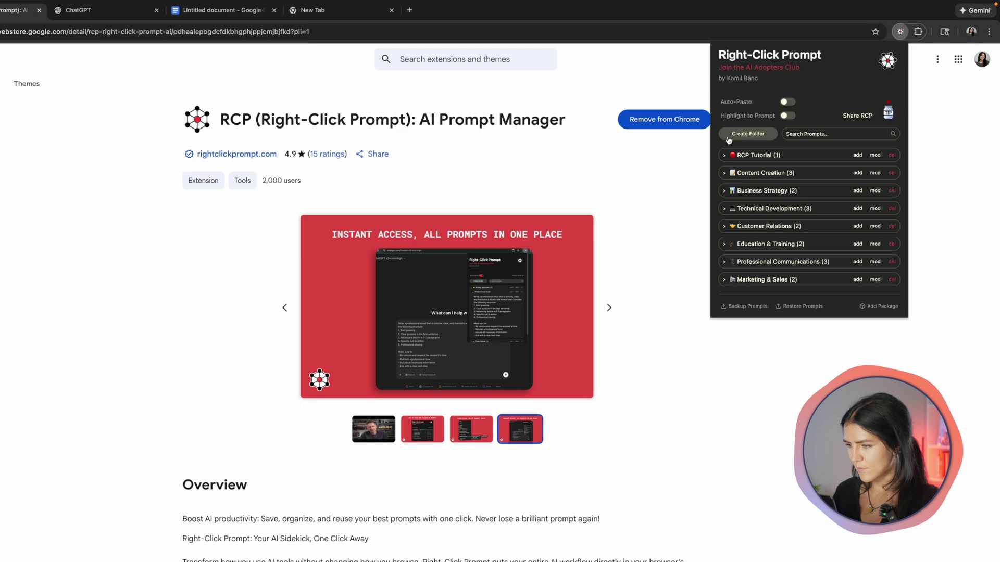
Create an Email Starters folder and add a Test 1 prompt for drafting 120–150-word emails
{"action": "left_click", "coordinate": [748, 137]}
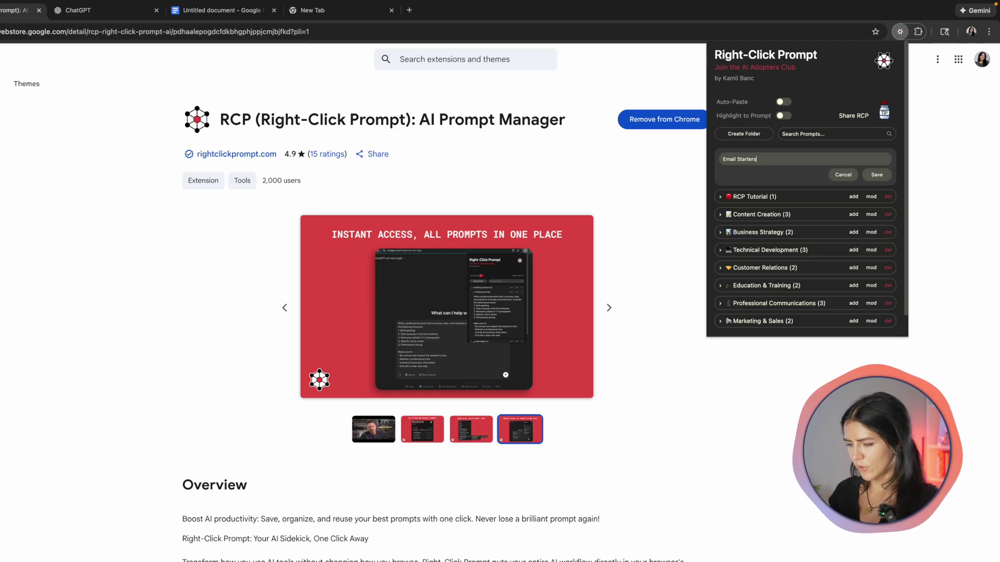
{"action": "left_click", "coordinate": [879, 178]}
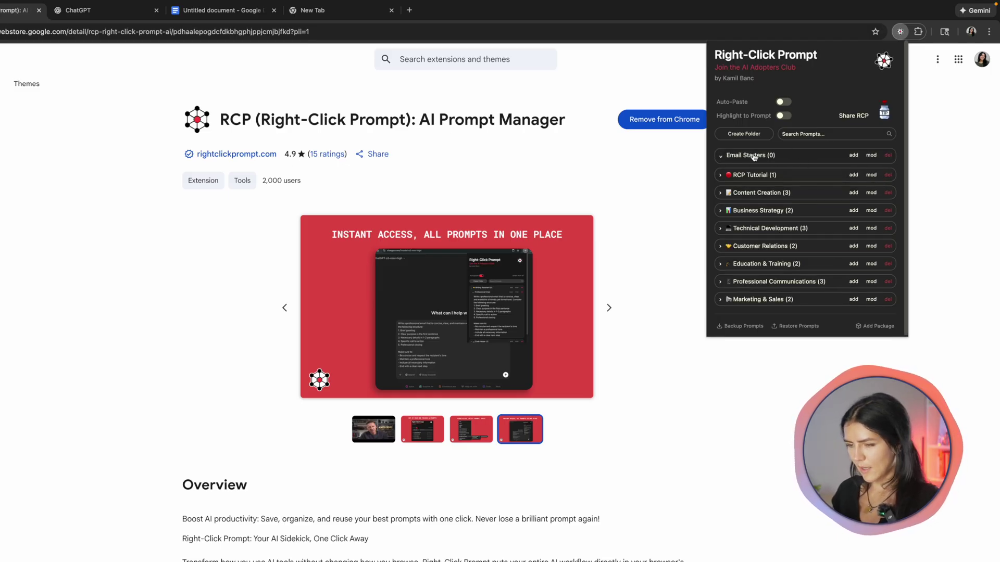
{"action": "left_click", "coordinate": [853, 156]}
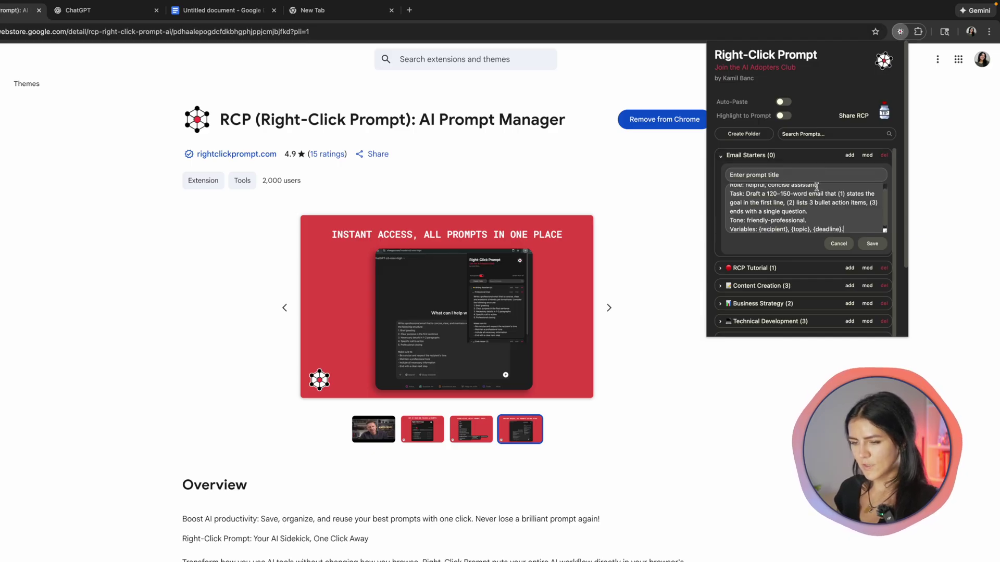
{"action": "scroll", "coordinate": [870, 245], "scroll_direction": "down", "scroll_amount": 1}
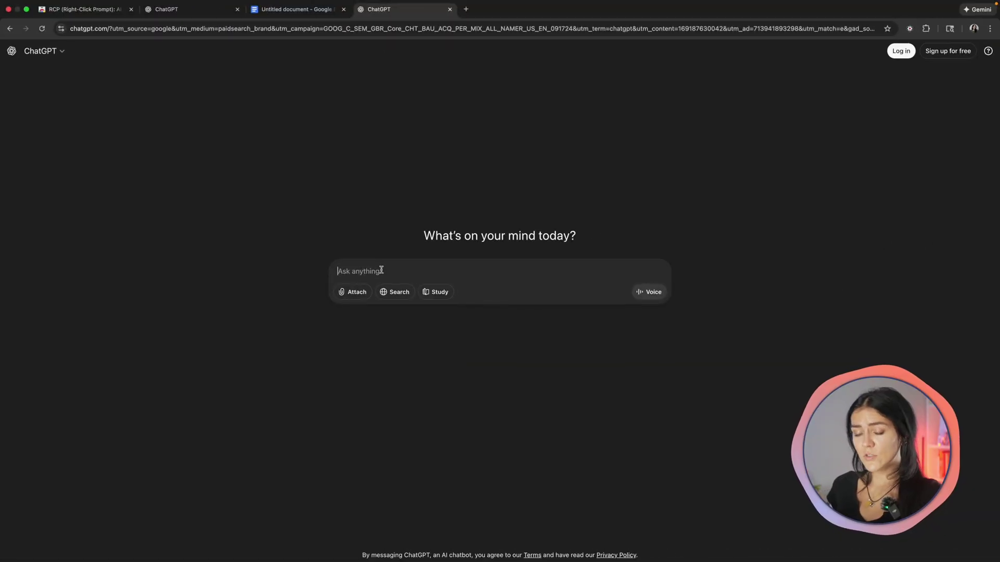
Paste the Email Starters Test 1 prompt into the ChatGPT chat box and send it
{"action": "right_click", "coordinate": [353, 273]}
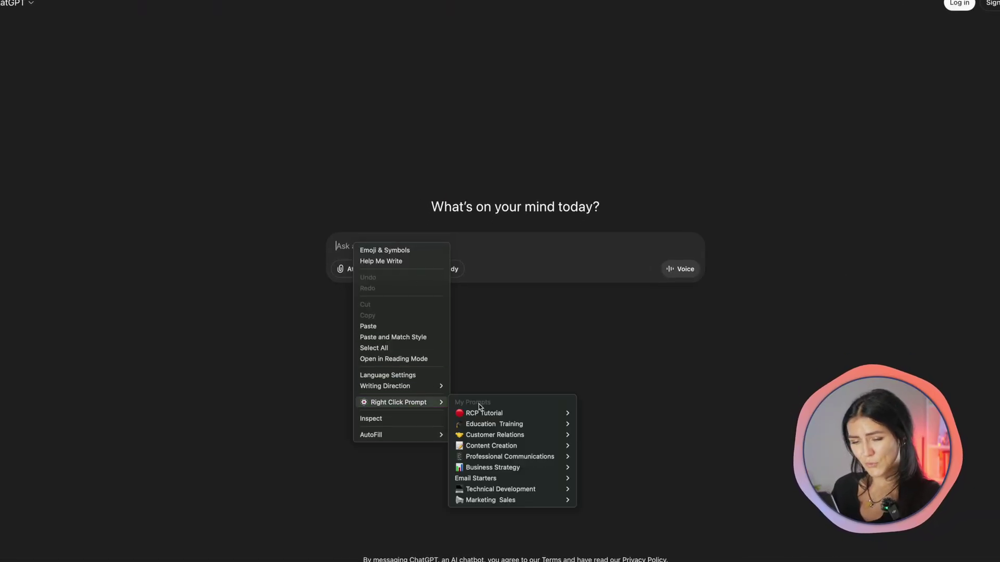
{"action": "mouse_move", "coordinate": [500, 479]}
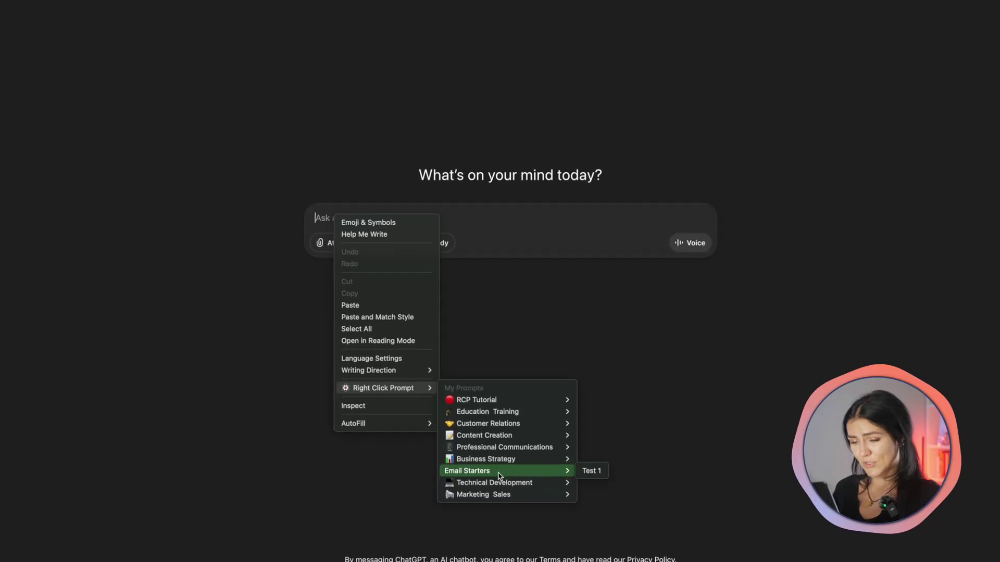
{"action": "left_click", "coordinate": [595, 474]}
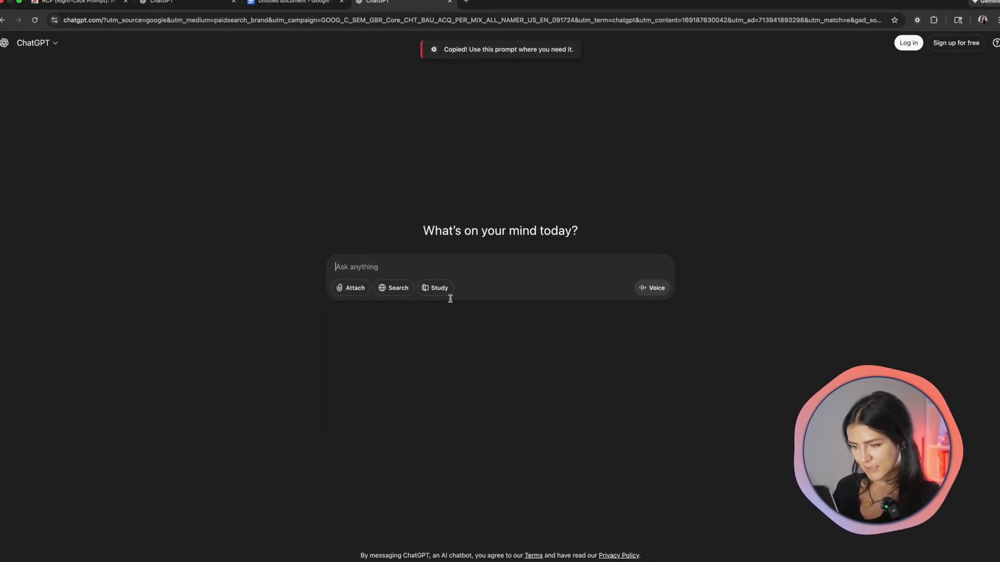
{"action": "key", "text": "super+v"}
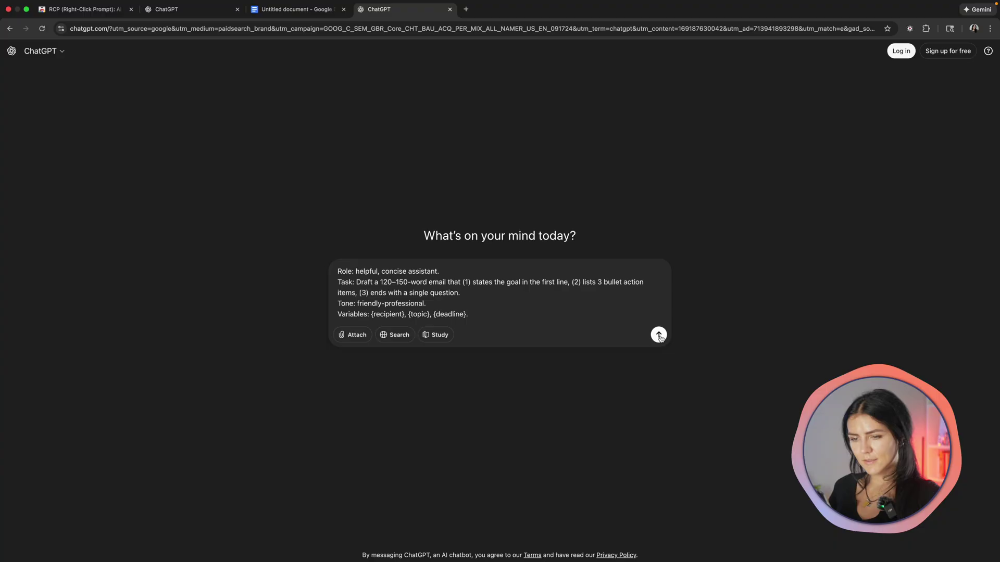
{"action": "left_click", "coordinate": [659, 335]}
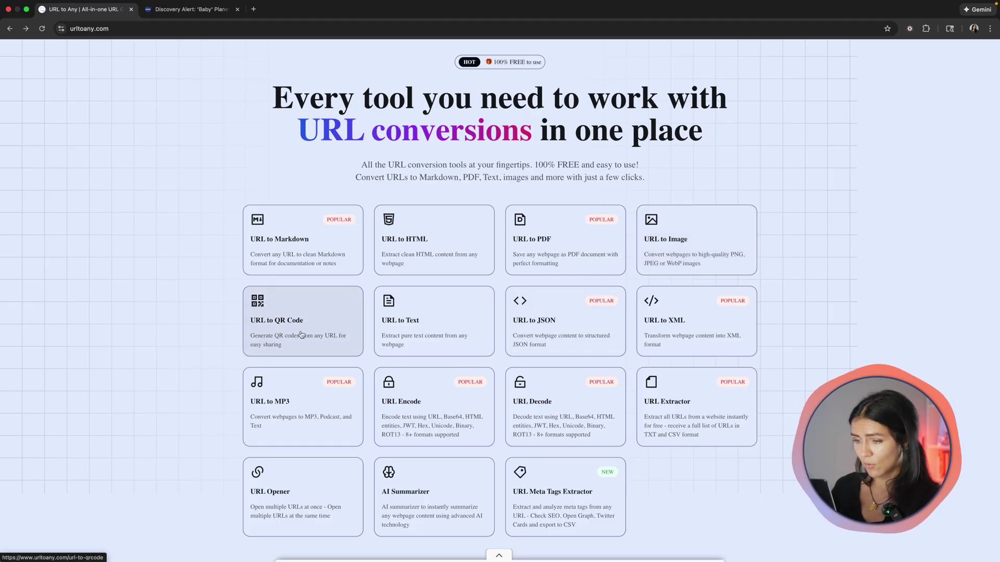
Scroll through urltoany.com's grid of conversion tool cards
{"action": "scroll", "coordinate": [291, 348], "scroll_direction": "down", "scroll_amount": 1}
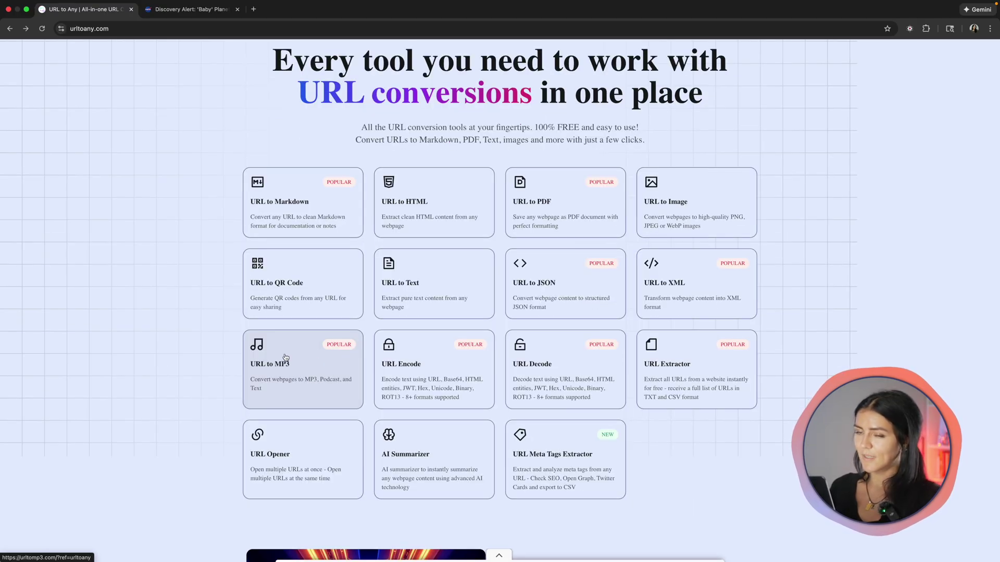
{"action": "scroll", "coordinate": [296, 355], "scroll_direction": "up", "scroll_amount": 1}
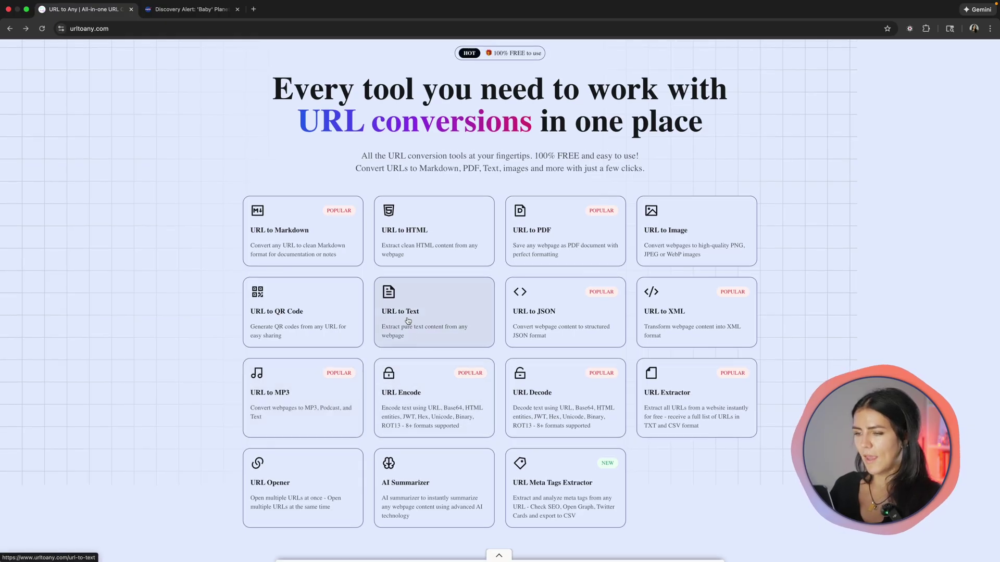
{"action": "scroll", "coordinate": [560, 385], "scroll_direction": "up", "scroll_amount": 1}
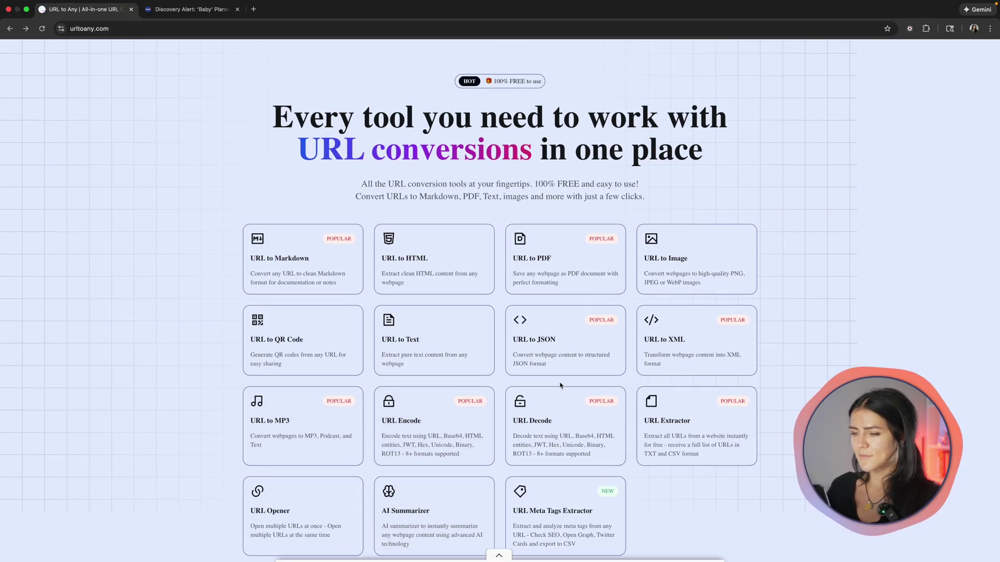
Open URL to PDF and grab the NASA 'Baby' Planet article's web address
{"action": "left_click", "coordinate": [573, 261]}
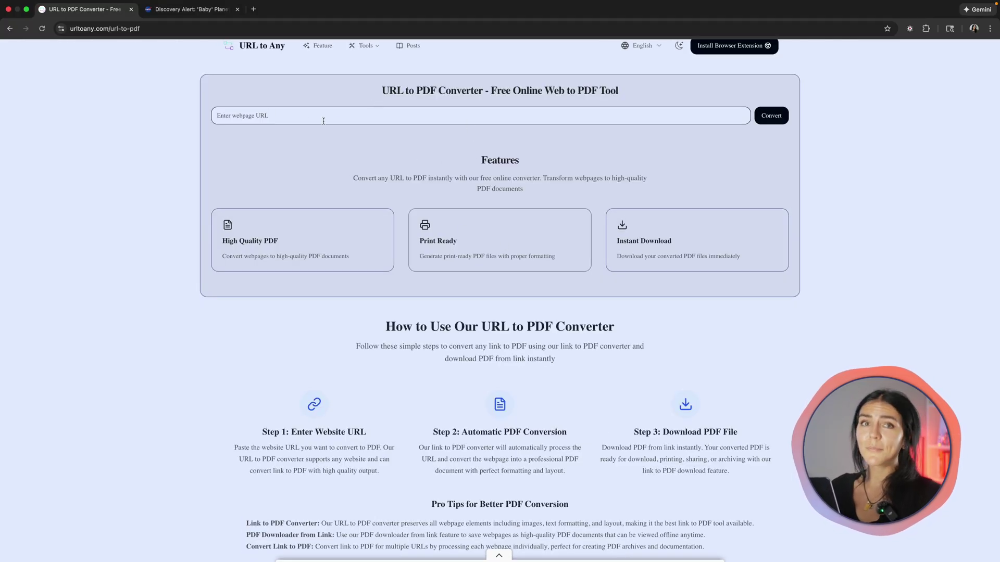
{"action": "left_click", "coordinate": [192, 8]}
{"action": "scroll", "coordinate": [323, 209], "scroll_direction": "up", "scroll_amount": 10}
{"action": "left_click", "coordinate": [323, 29]}
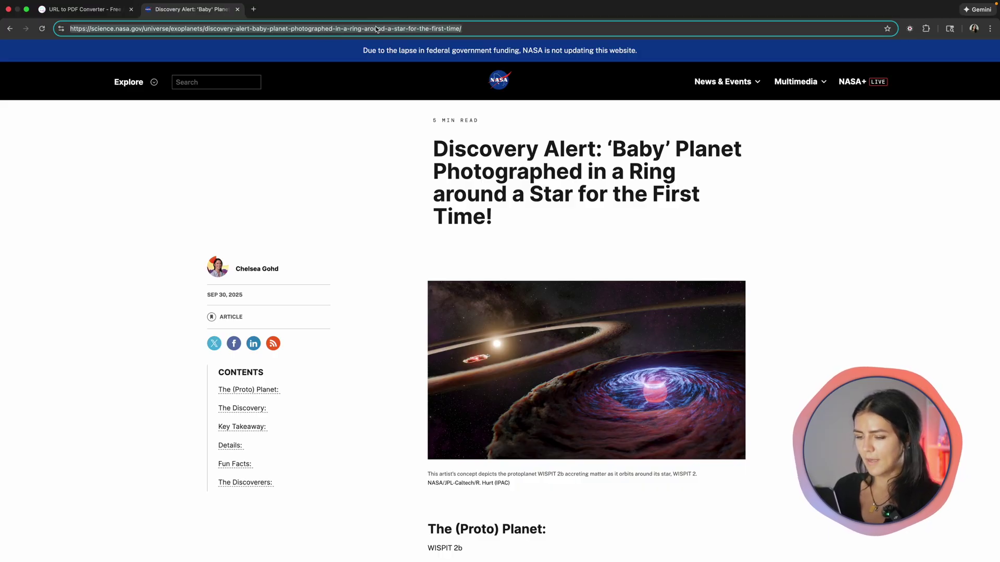
{"action": "left_click", "coordinate": [104, 12]}
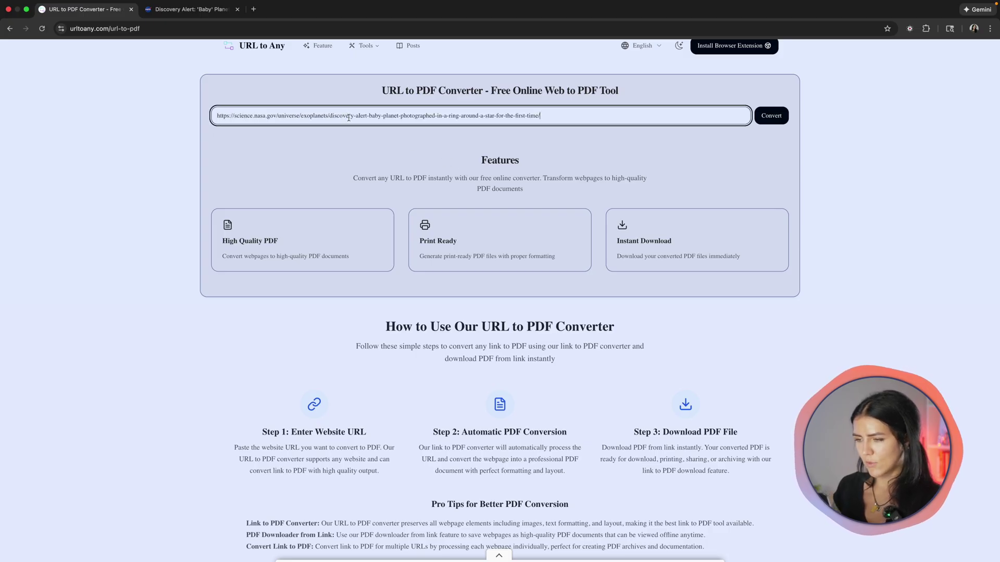
Convert the NASA article to PDF, download it, and view the file zoomed out
{"action": "left_click", "coordinate": [770, 120]}
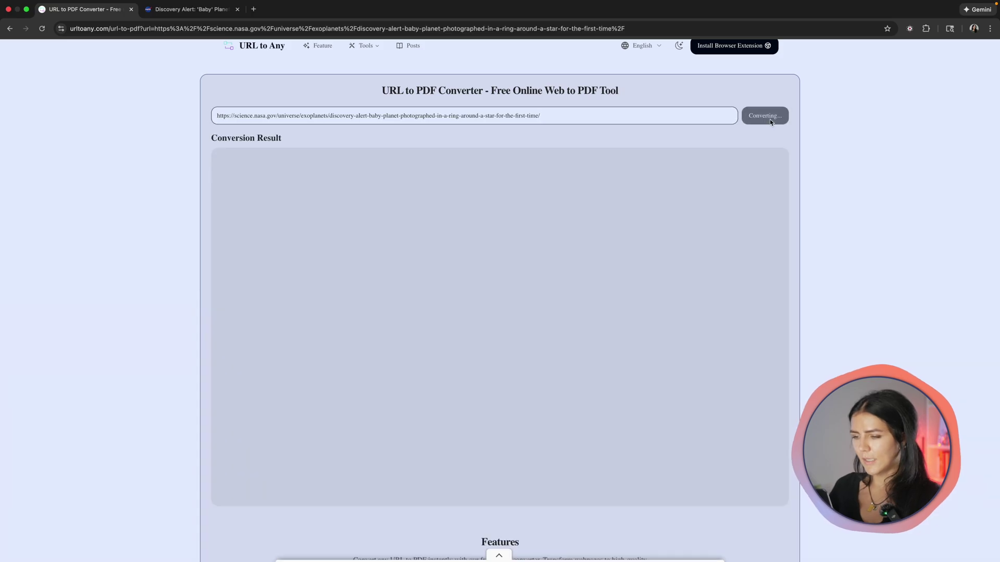
{"action": "scroll", "coordinate": [696, 220], "scroll_direction": "down", "scroll_amount": 20}
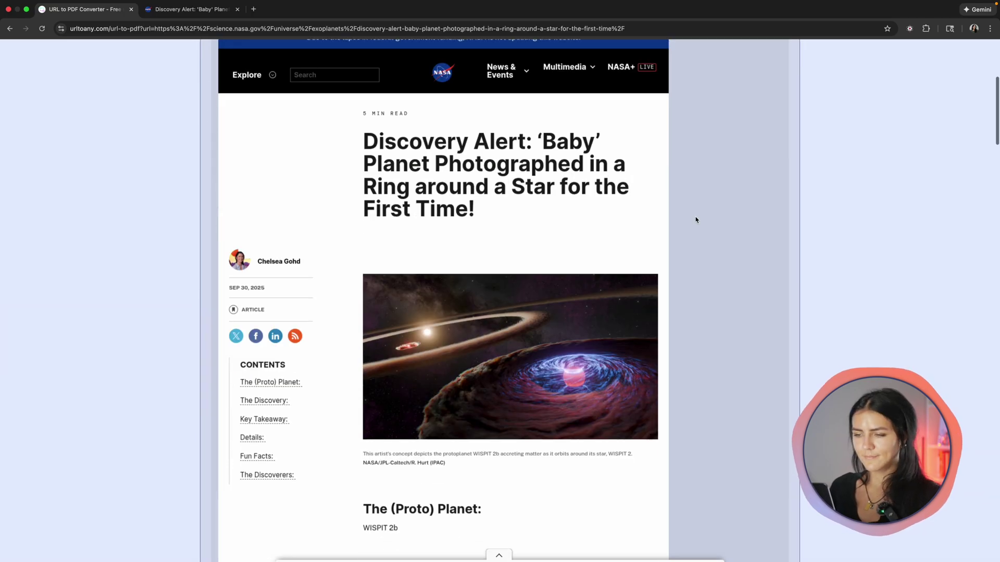
{"action": "scroll", "coordinate": [696, 220], "scroll_direction": "up", "scroll_amount": 20}
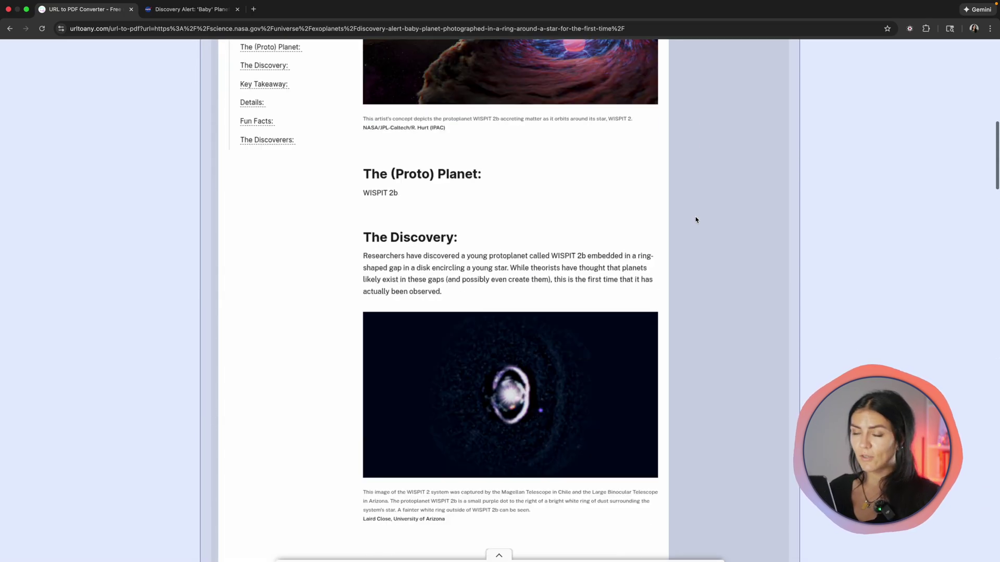
{"action": "left_click", "coordinate": [769, 282]}
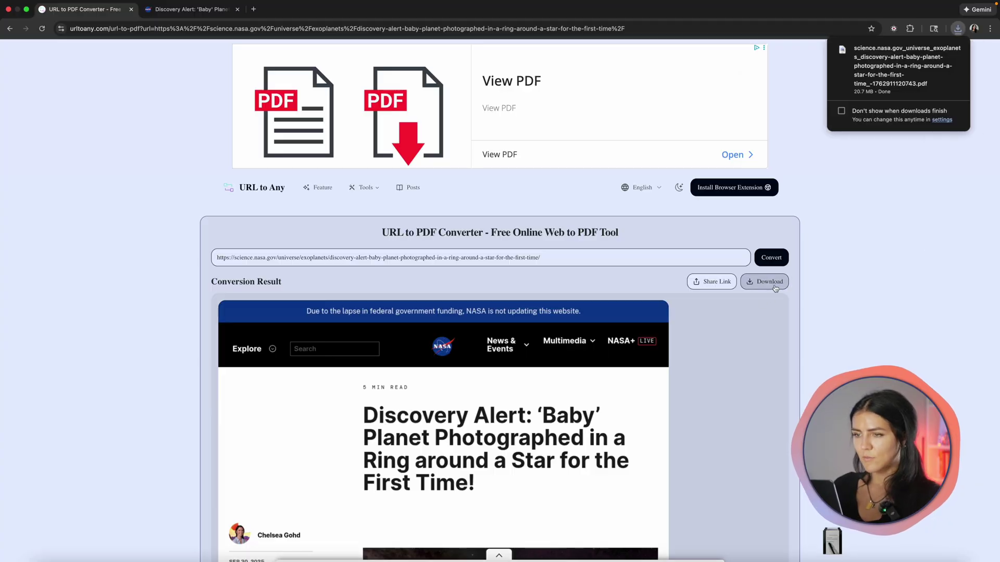
{"action": "left_click", "coordinate": [928, 58]}
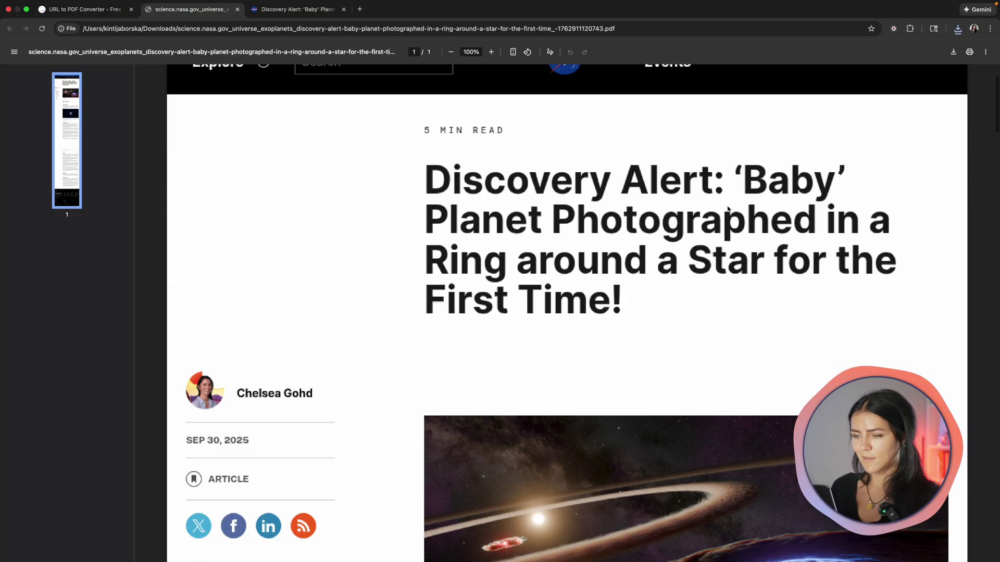
{"action": "scroll", "coordinate": [727, 205], "scroll_direction": "down", "scroll_amount": 10}
{"action": "key", "text": "super+minus"}
{"action": "key", "text": "super+minus"}
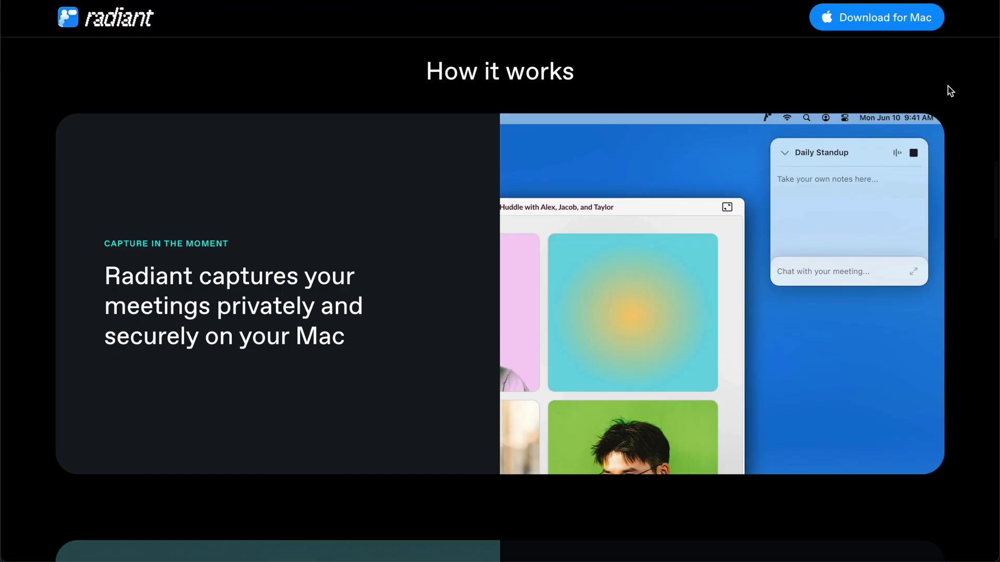
Scroll down through the Radiant website's How it works section
{"action": "scroll", "coordinate": [948, 89], "scroll_direction": "down", "scroll_amount": 6}
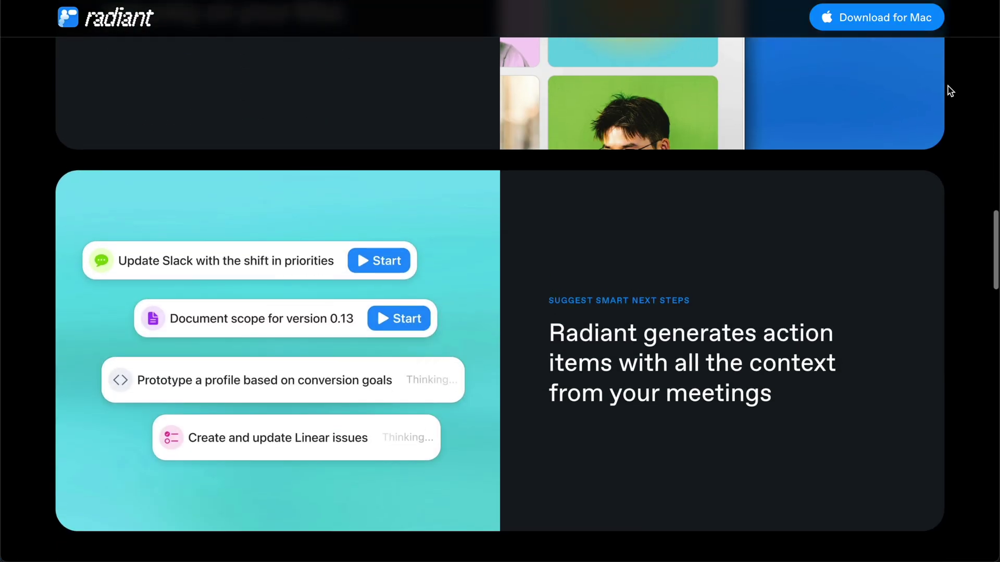
{"action": "scroll", "coordinate": [948, 87], "scroll_direction": "down", "scroll_amount": 7}
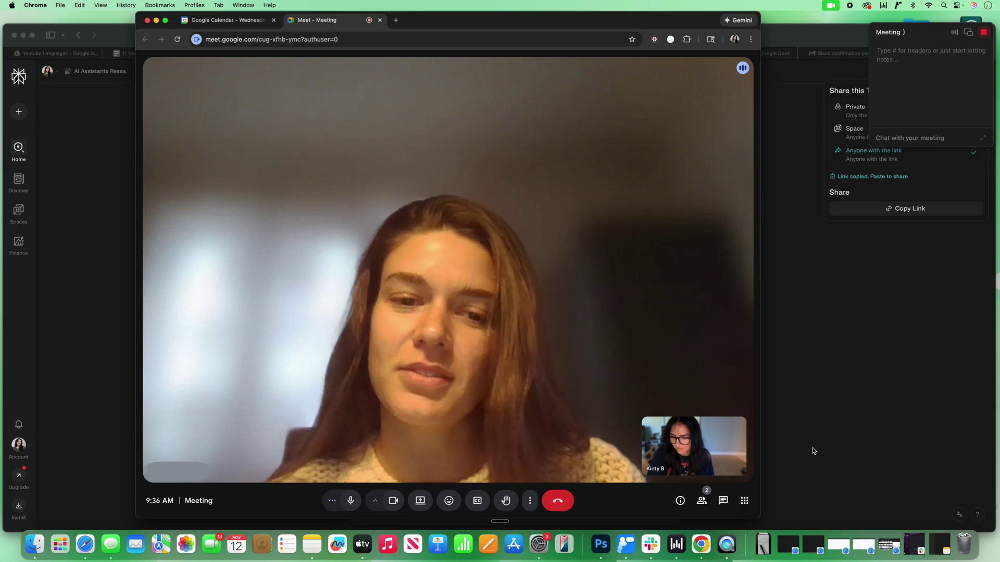
Leave the Meet call, review Radiant's Craft meeting summary, and go back to the meeting page
{"action": "left_click", "coordinate": [558, 500]}
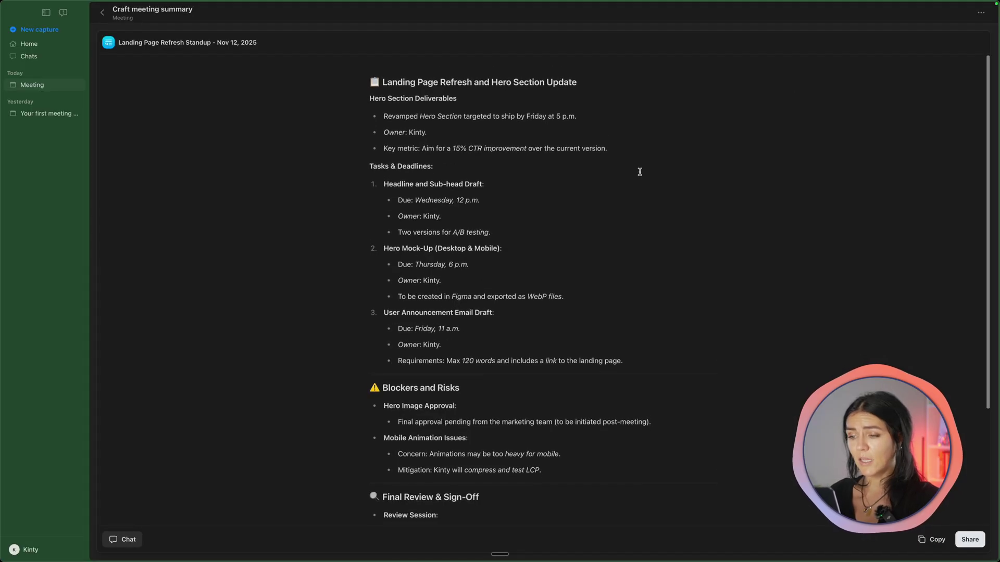
{"action": "scroll", "coordinate": [638, 170], "scroll_direction": "down", "scroll_amount": 3}
{"action": "scroll", "coordinate": [474, 91], "scroll_direction": "up", "scroll_amount": 3}
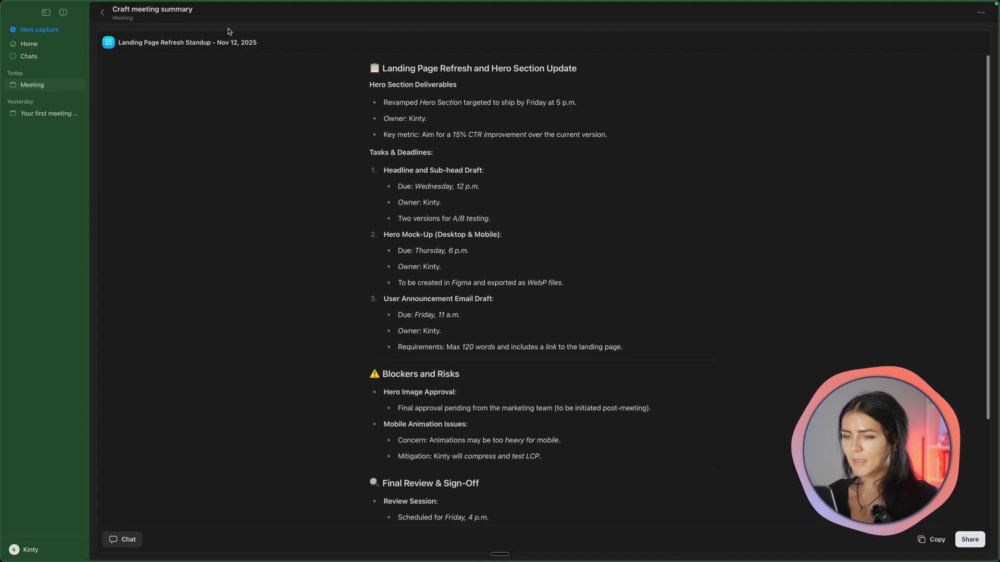
{"action": "left_click", "coordinate": [103, 12]}
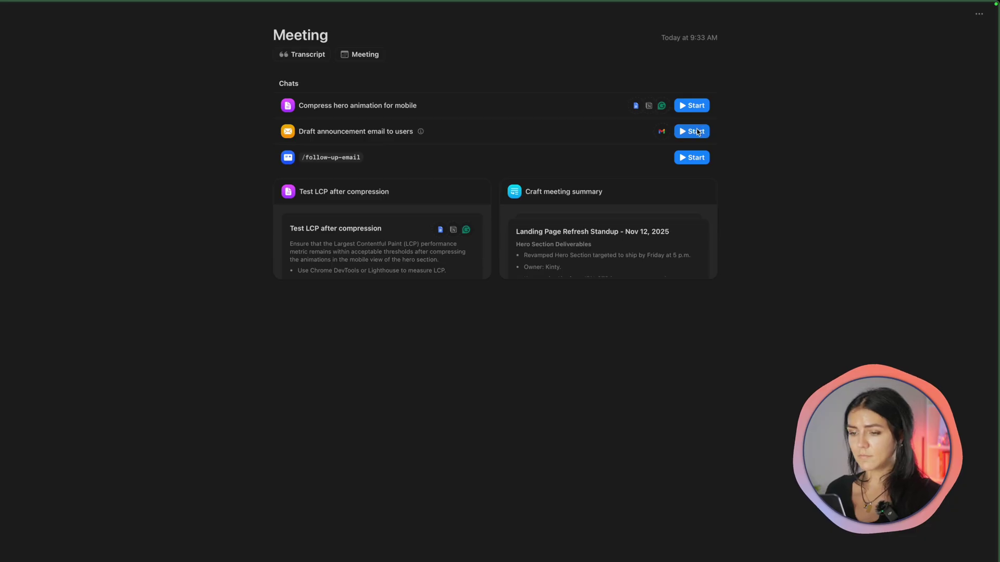
Start the announcement email draft in Gmail, then switch to the Notion Tasks space
{"action": "left_click", "coordinate": [692, 131]}
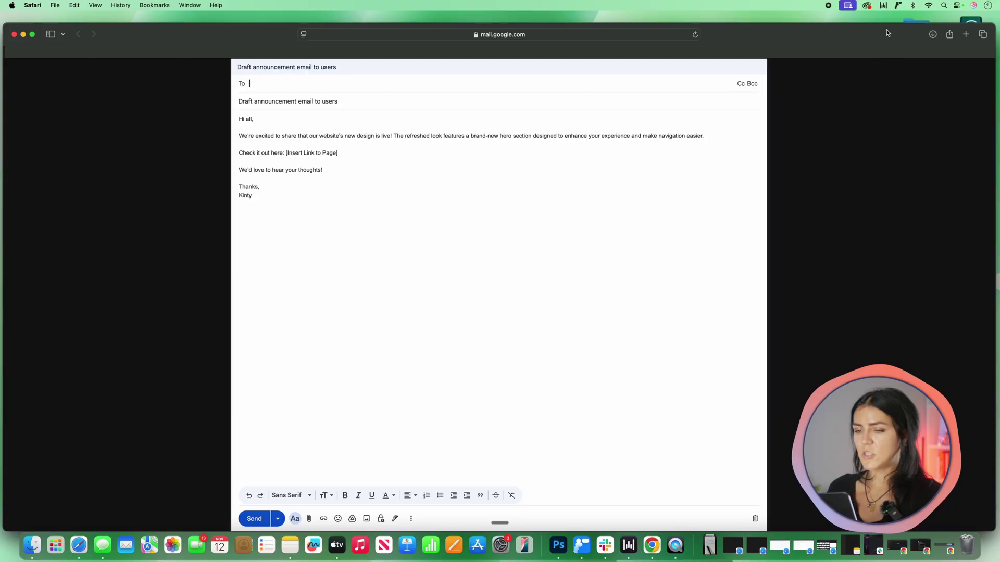
{"action": "left_click_drag", "start_coordinate": [888, 33], "coordinate": [888, 22]}
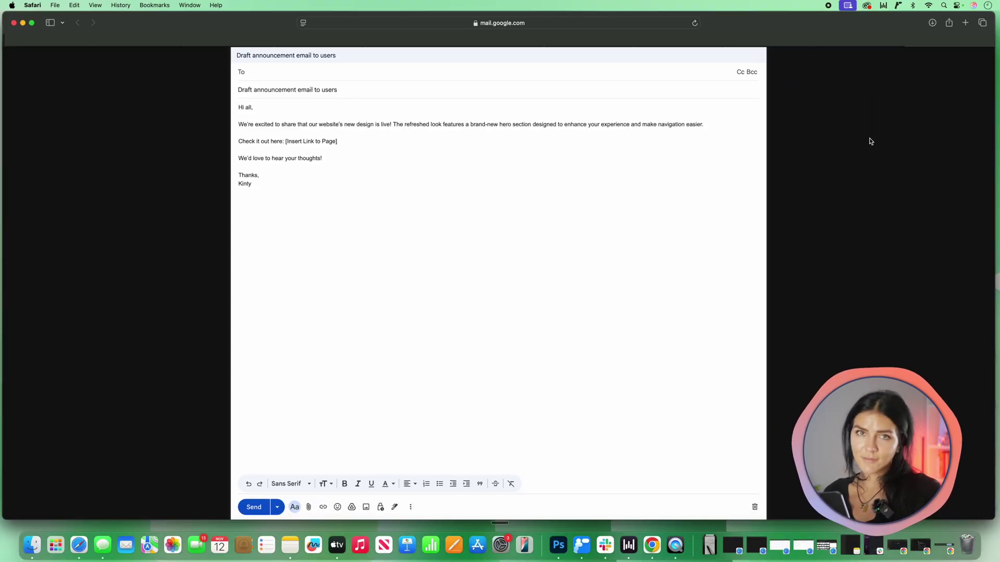
{"action": "key", "text": "ctrl+Right"}
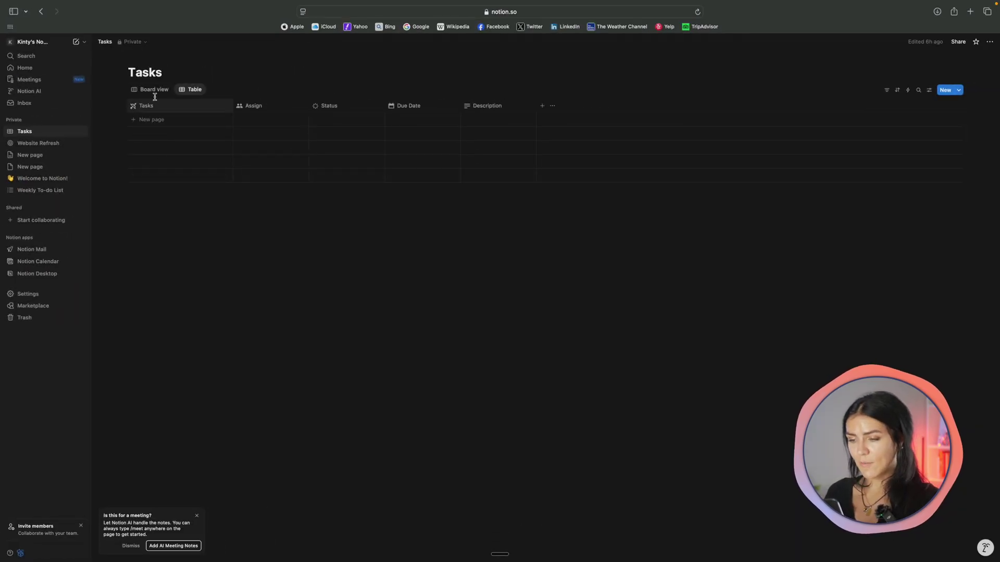
Switch Notion Tasks to Board and back to Table, then select Radiant's five Action Items
{"action": "left_click", "coordinate": [155, 92]}
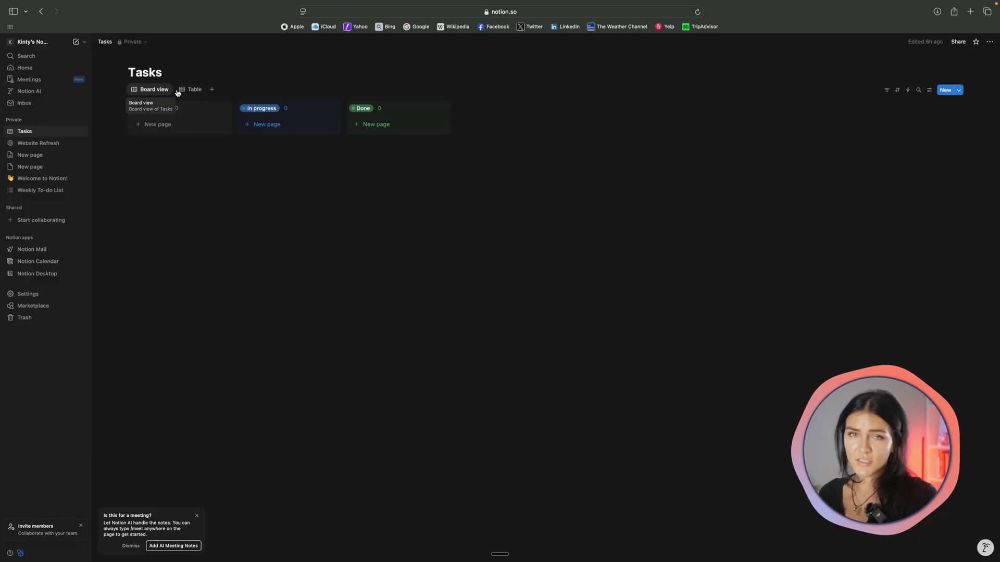
{"action": "left_click", "coordinate": [195, 90]}
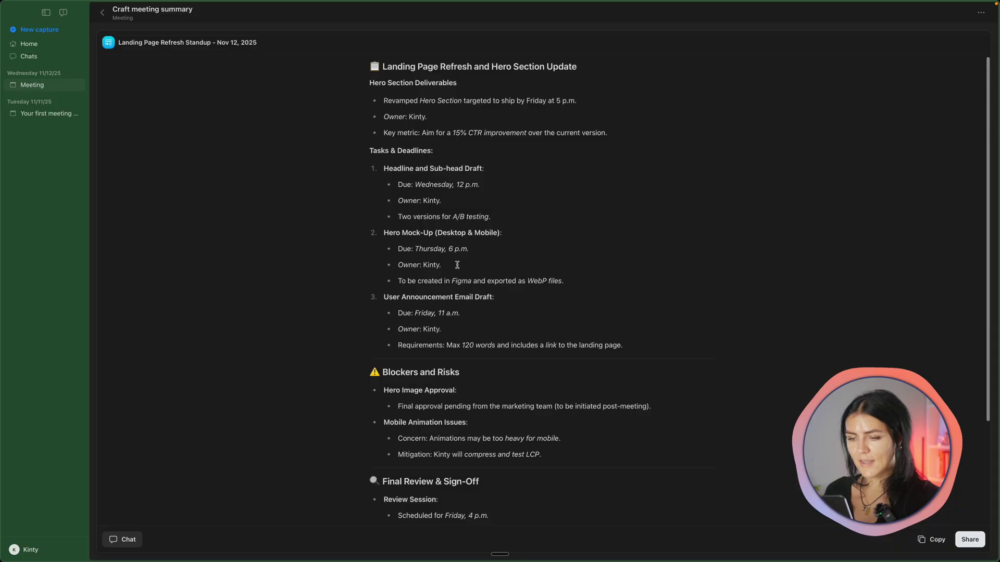
{"action": "scroll", "coordinate": [532, 354], "scroll_direction": "down", "scroll_amount": 3}
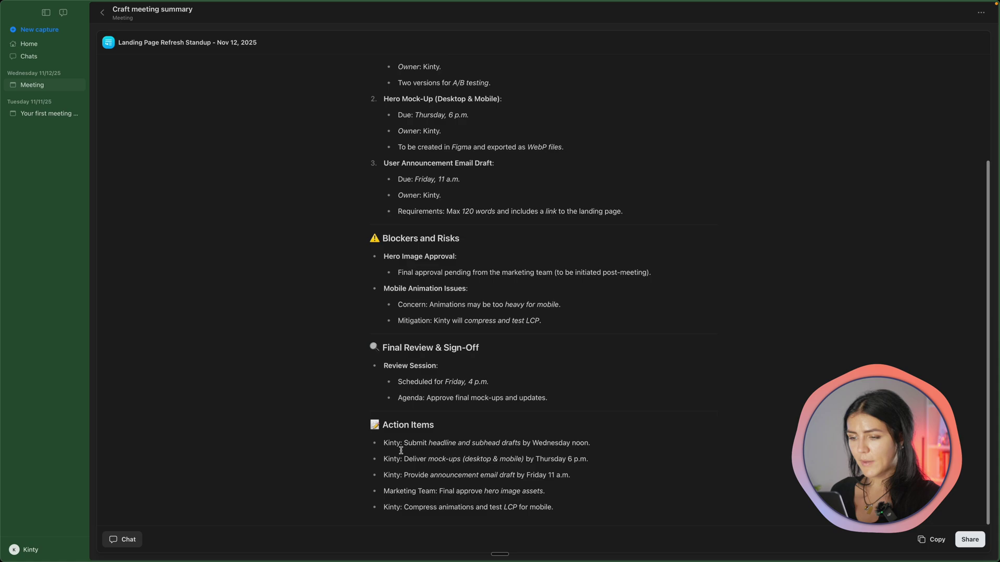
{"action": "left_click_drag", "start_coordinate": [560, 508], "coordinate": [331, 445]}
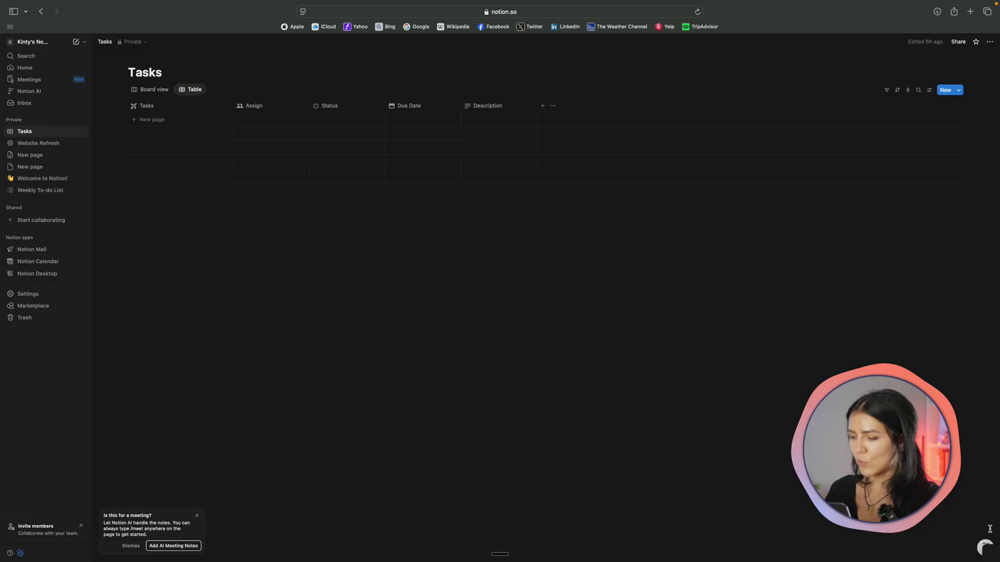
Ask Notion AI to organize the pasted meeting action items into the Tasks database table
{"action": "left_click", "coordinate": [985, 548]}
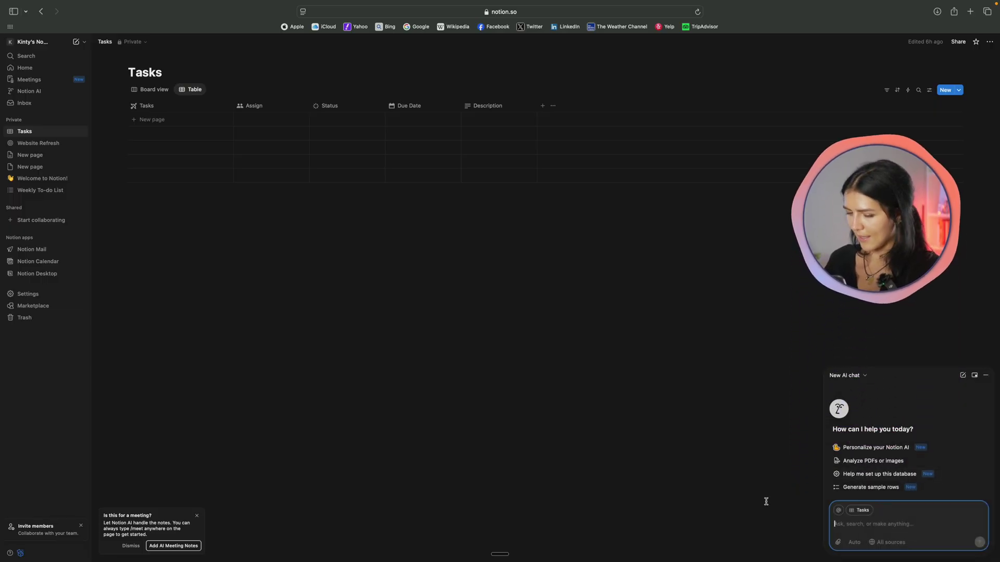
{"action": "type", "text": "Org"}
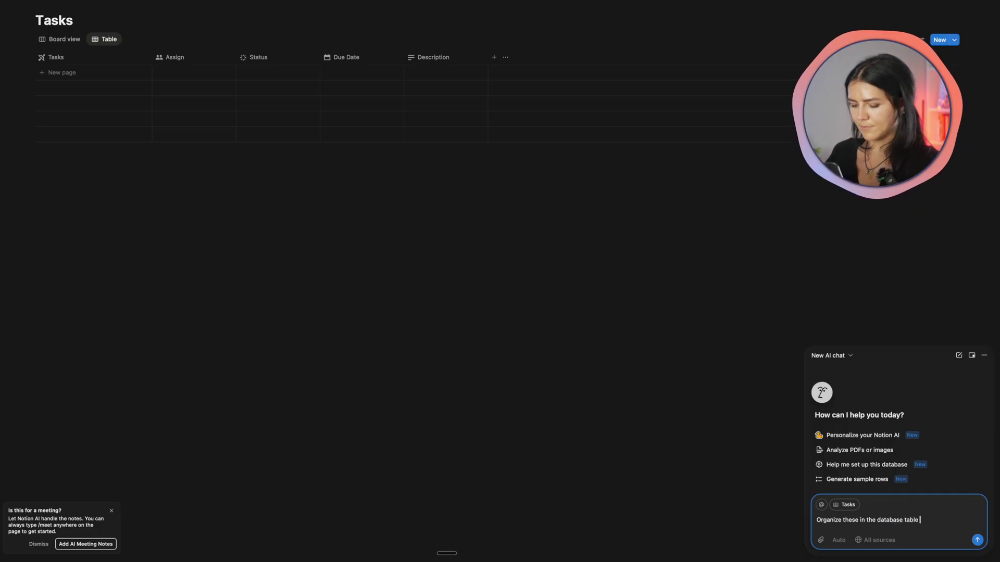
{"action": "type", "text": "• Kinty: Submit headline and subhead drafts by Wednesday noon. • Kinty: Deliver mock-ups (desktop & mobile) by Thursday 6 p.m. • Kinty: Provide announcement email draft by Friday 11 a.m. • Marketing Team: Final approve hero image assets. • Kinty: Compress animations and test LCP for mobile."}
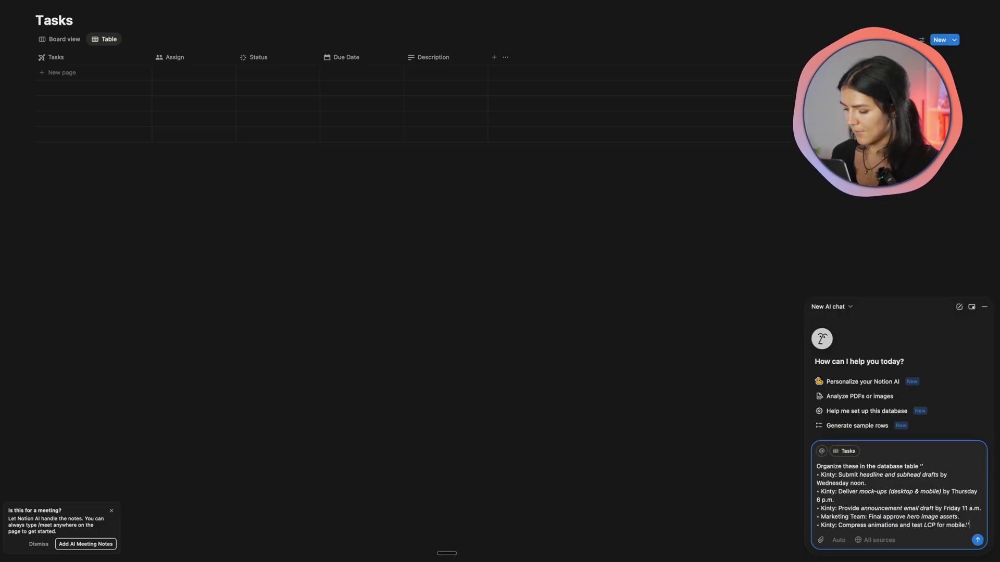
{"action": "key", "text": "Return"}
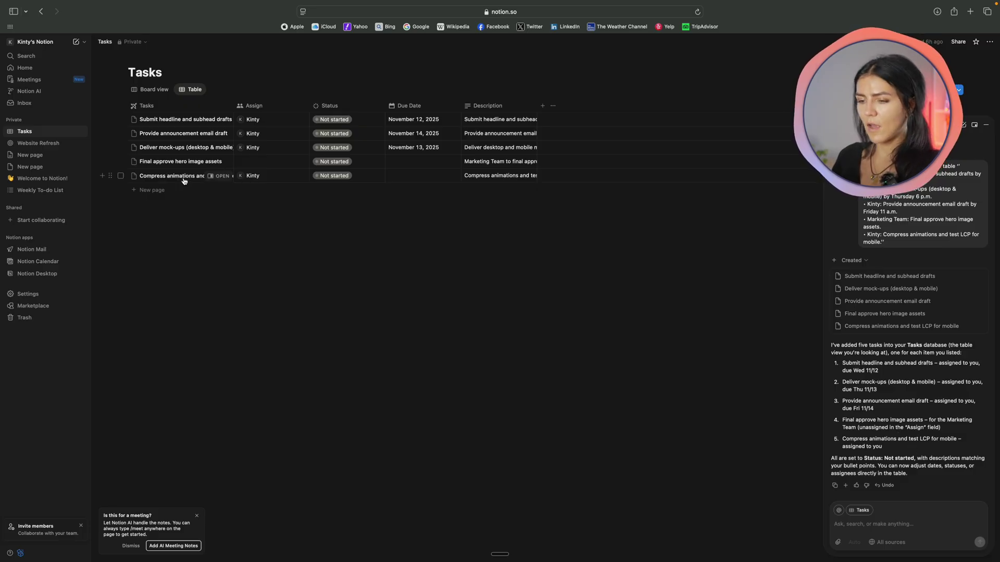
Set 'Submit headline and subhead drafts' and 'Deliver mock-ups (desktop & mobile)' to In progress
{"action": "left_click", "coordinate": [338, 121]}
{"action": "left_click", "coordinate": [337, 177]}
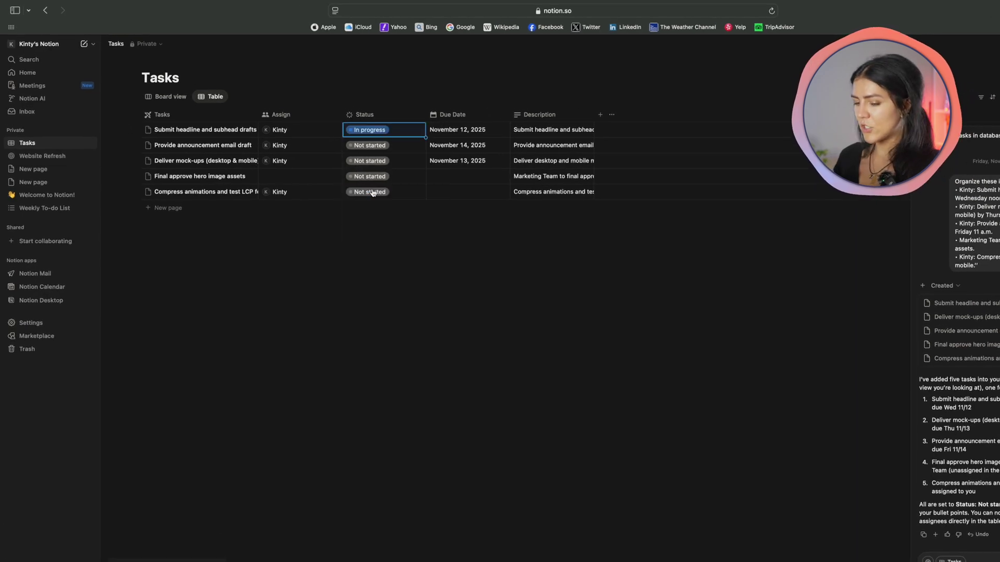
{"action": "left_click", "coordinate": [379, 161]}
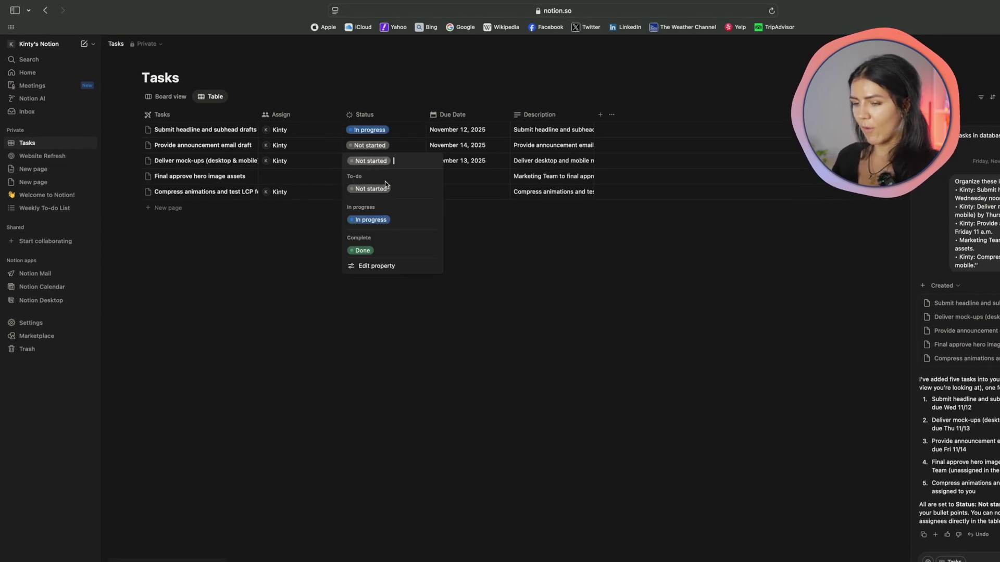
{"action": "left_click", "coordinate": [384, 217]}
{"action": "key", "text": "Up"}
{"action": "key", "text": "Up"}
{"action": "key", "text": "Left"}
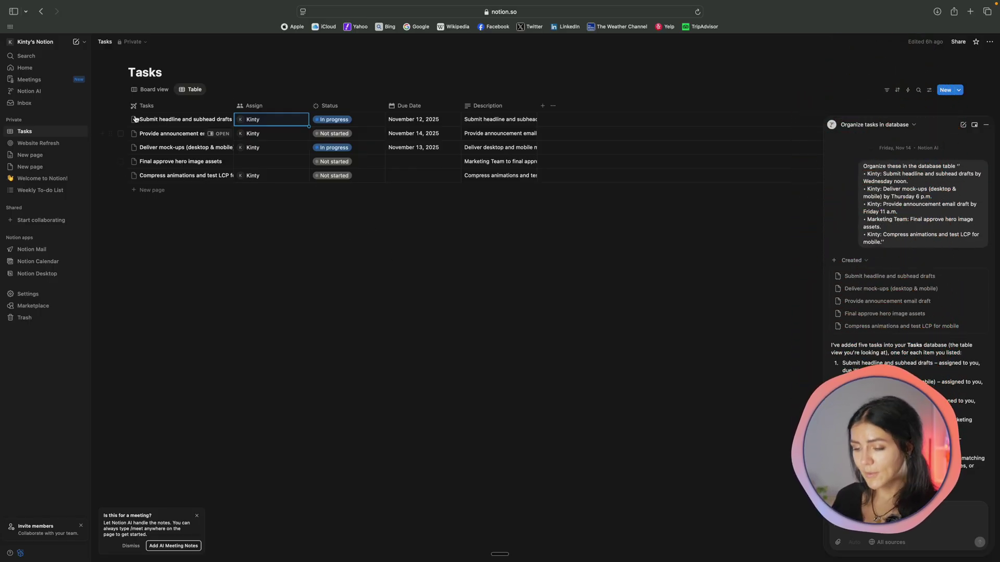
Show Notion Tasks as a board, browse Radiant's Home and Settings > Tools, then begin typing 'Follow-ups'
{"action": "left_click", "coordinate": [150, 92]}
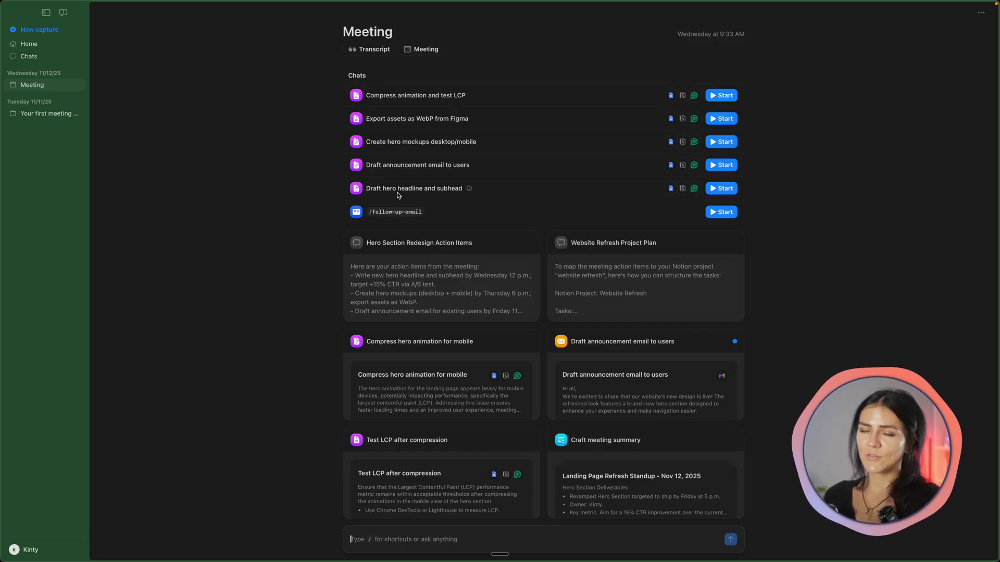
{"action": "left_click", "coordinate": [29, 44]}
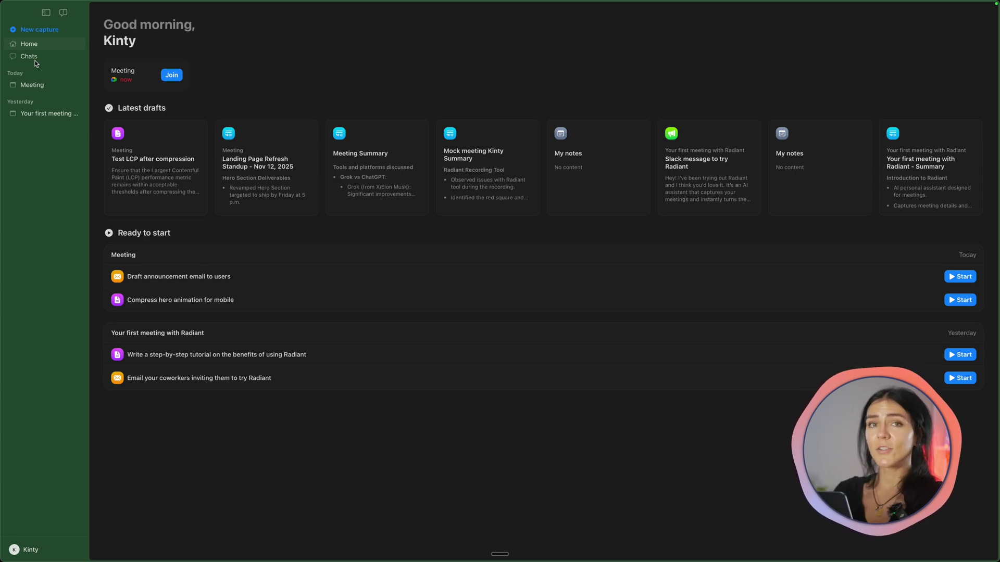
{"action": "left_click", "coordinate": [41, 546]}
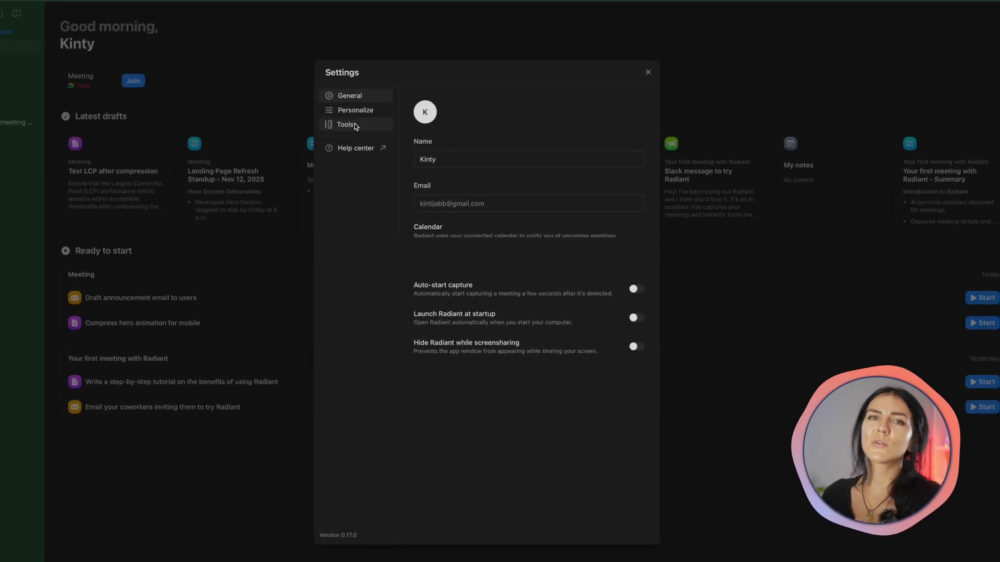
{"action": "left_click", "coordinate": [355, 126]}
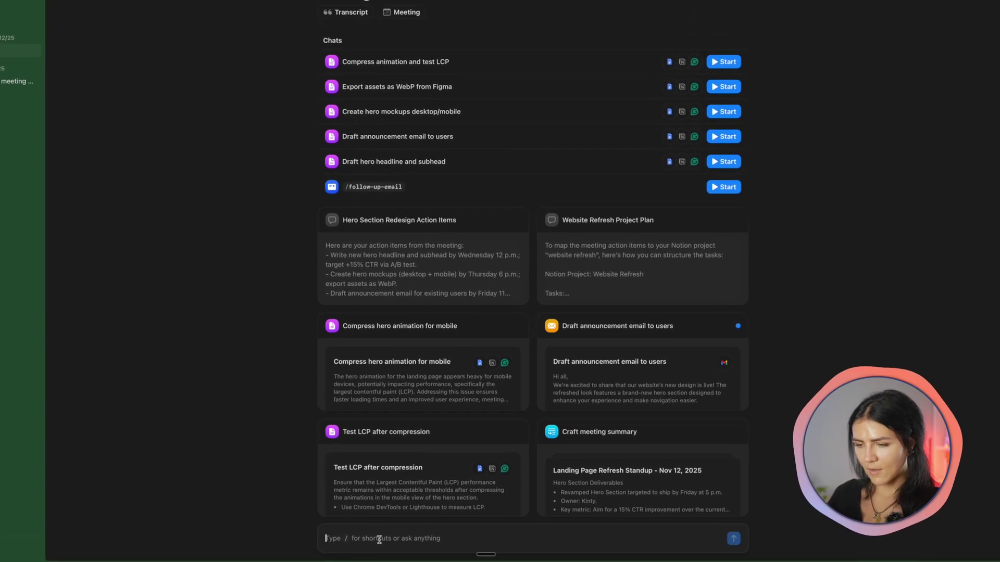
{"action": "type", "text": "Follow-ups/Next Steps"}
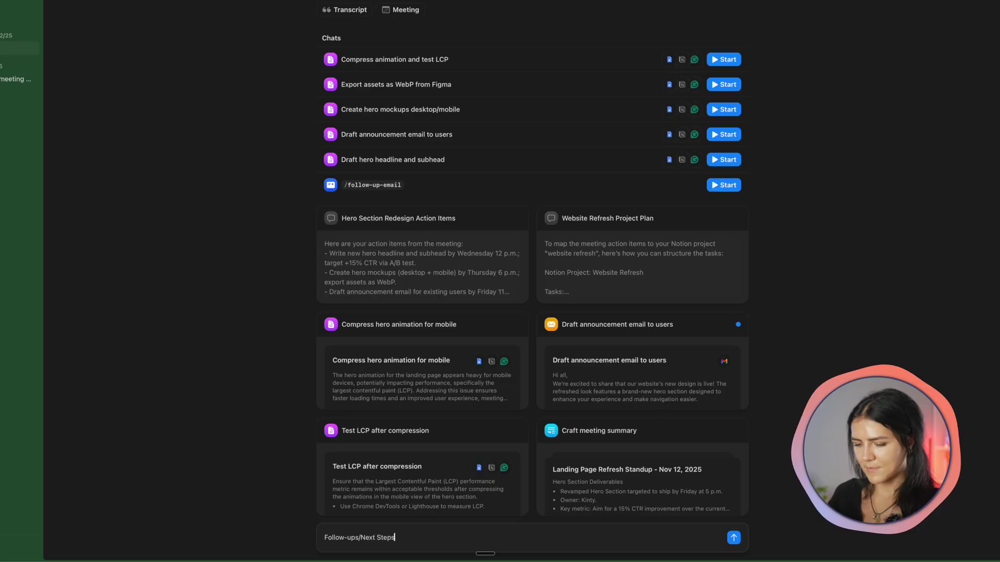
Send the Follow-ups/Next Steps request to Radiant
{"action": "key", "text": "Return"}
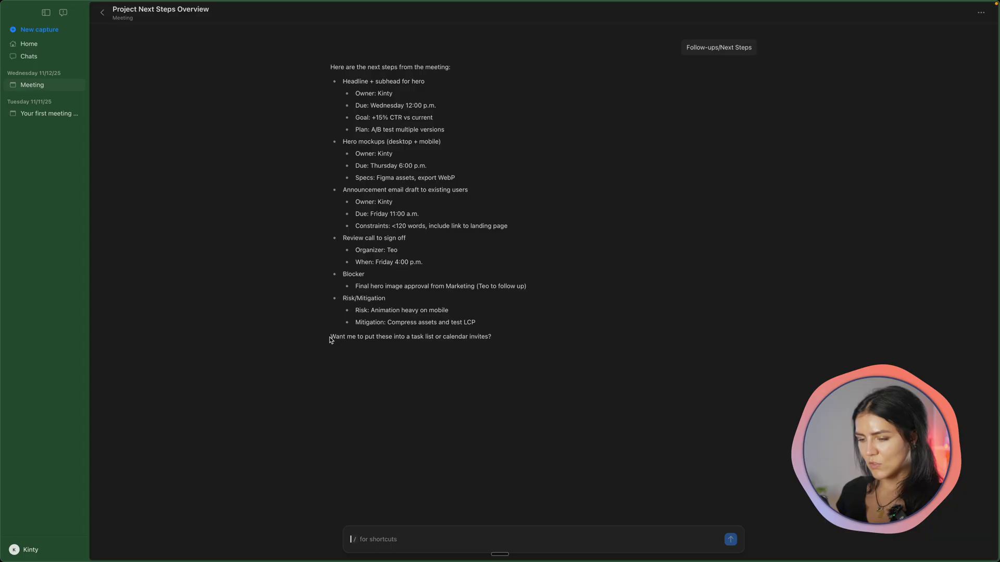
{"action": "left_click_drag", "start_coordinate": [330, 339], "coordinate": [505, 337]}
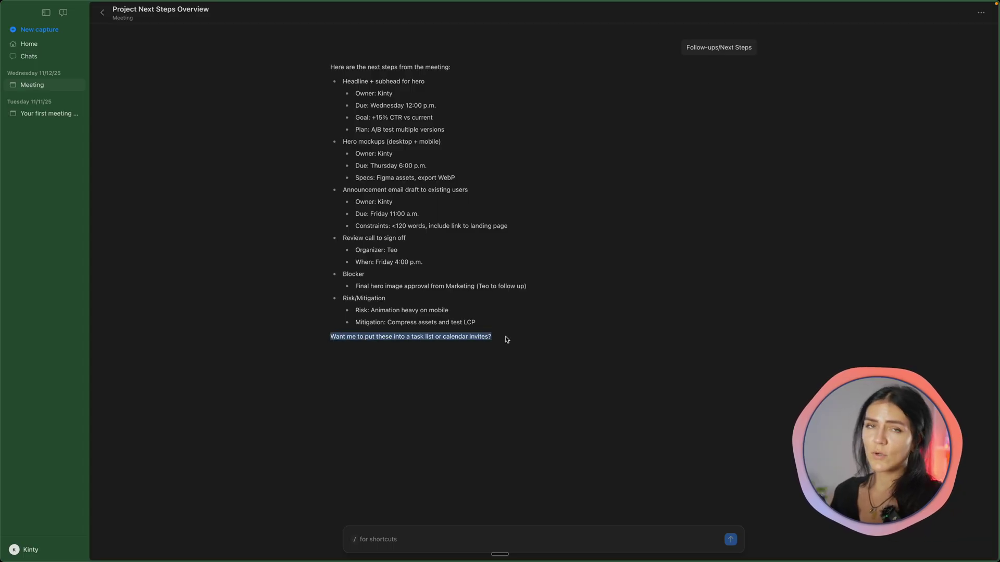
{"action": "left_click", "coordinate": [507, 345]}
Reply 'Yes, schedule a follow-up' to draft a Landing page refresh review for Nov 14, 4:00–4:30 PM
{"action": "left_click", "coordinate": [405, 537]}
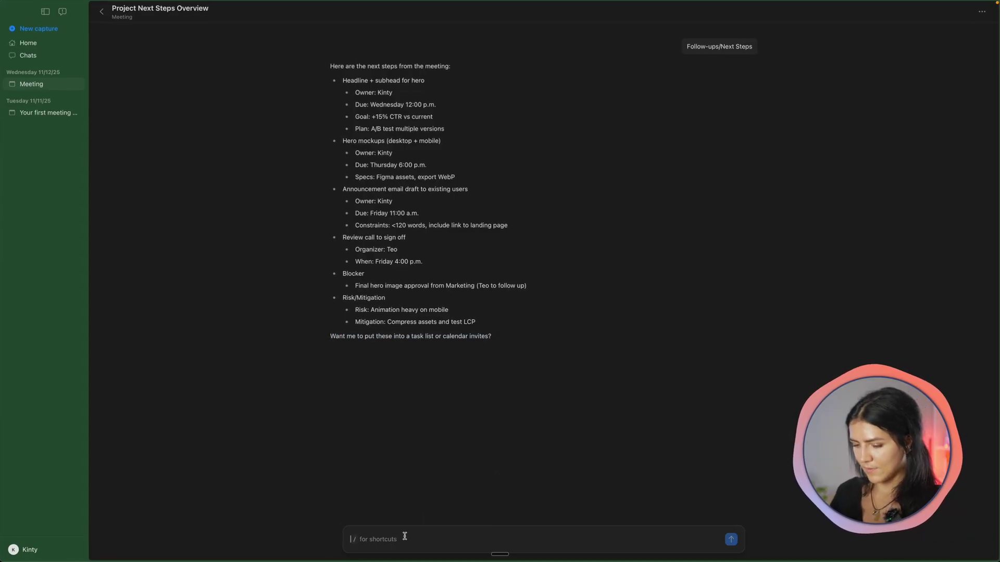
{"action": "type", "text": "Yes, scedule a follow"}
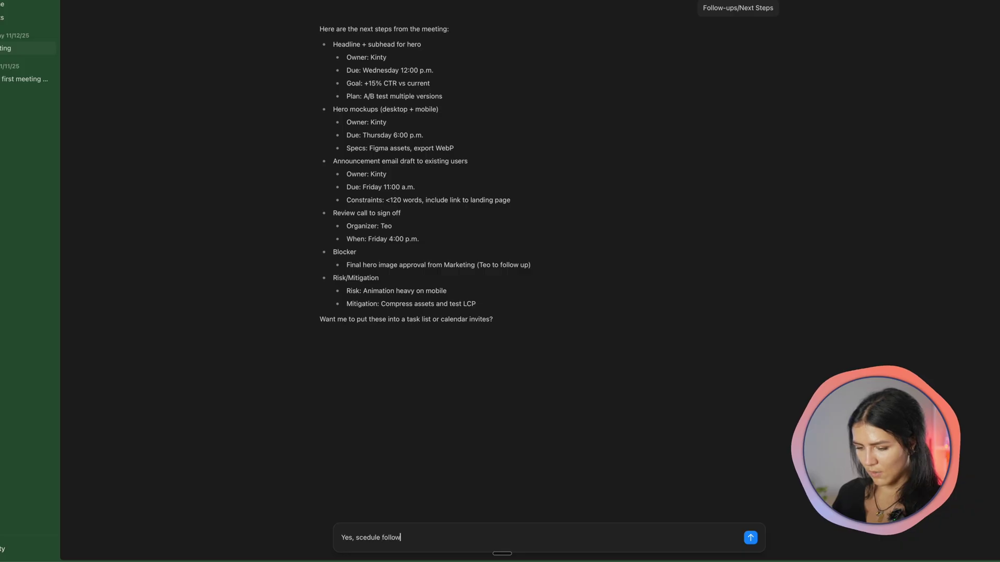
{"action": "type", "text": "-up"}
{"action": "left_click", "coordinate": [383, 537]}
{"action": "type", "text": "a"}
{"action": "key", "text": "Return"}
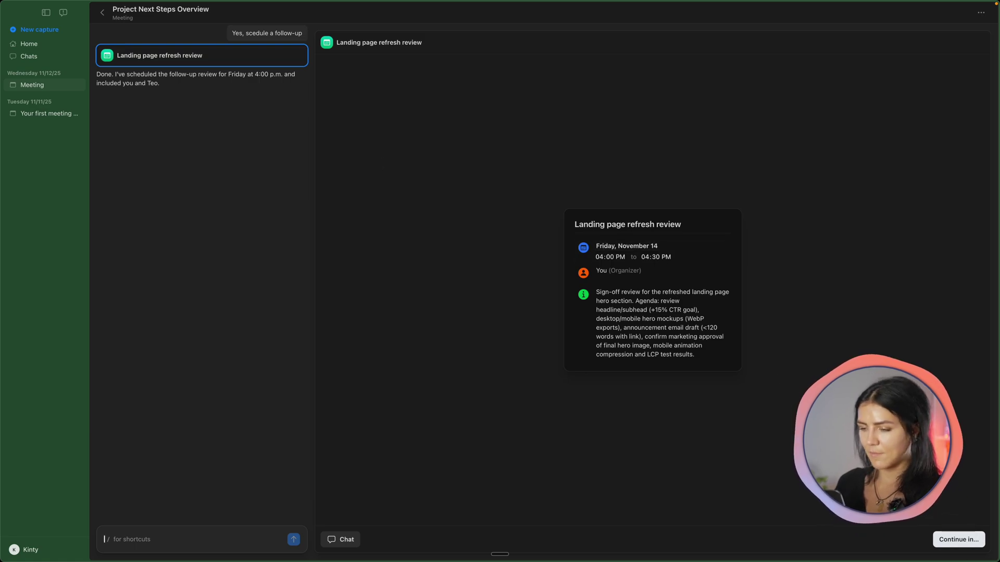
{"action": "left_click", "coordinate": [953, 538]}
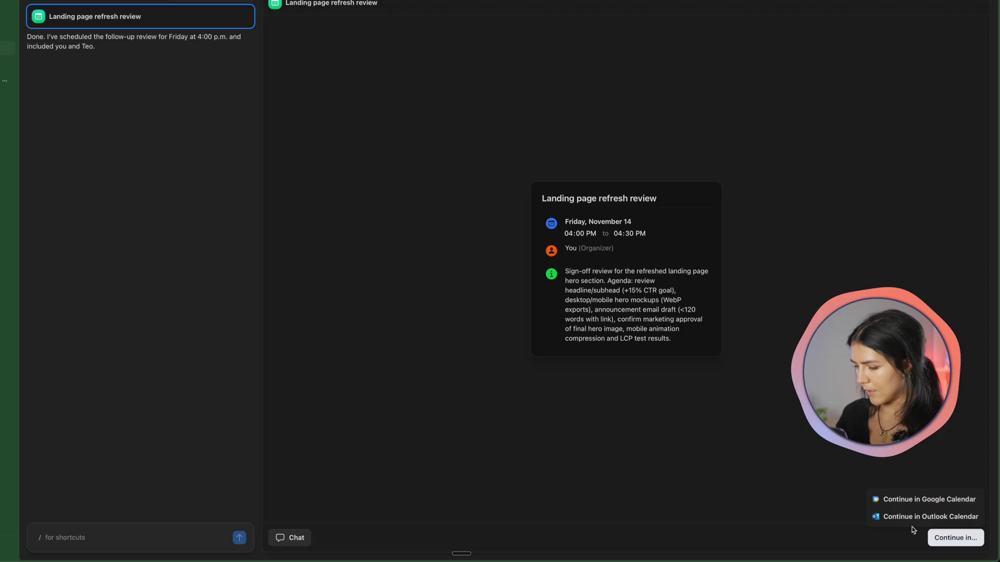
Send the event to Google Calendar, retitle it 'Hero Review and Sign-off', and return to Radiant
{"action": "left_click", "coordinate": [891, 500]}
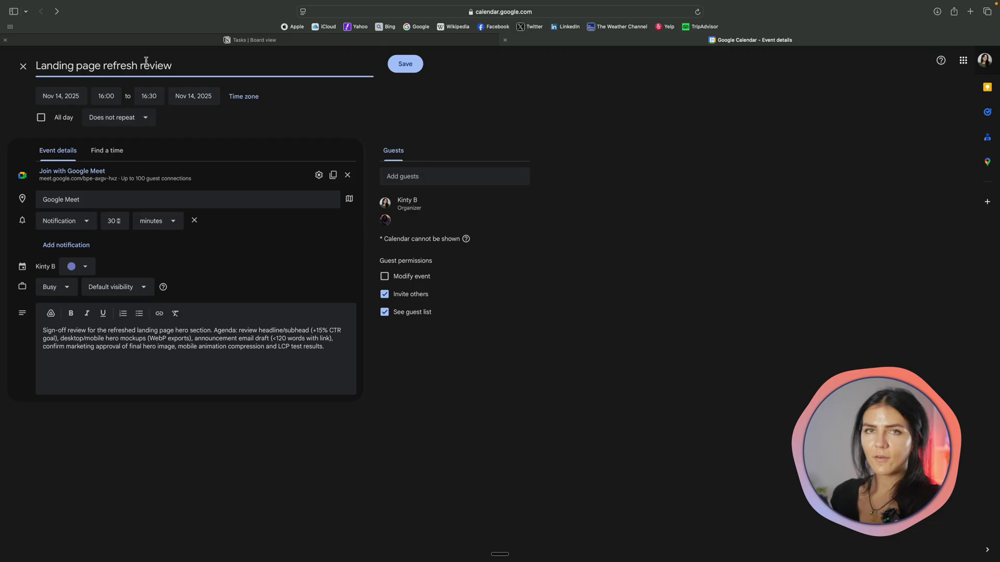
{"action": "key", "text": "super+a"}
{"action": "type", "text": "Hero Review and Sign-off"}
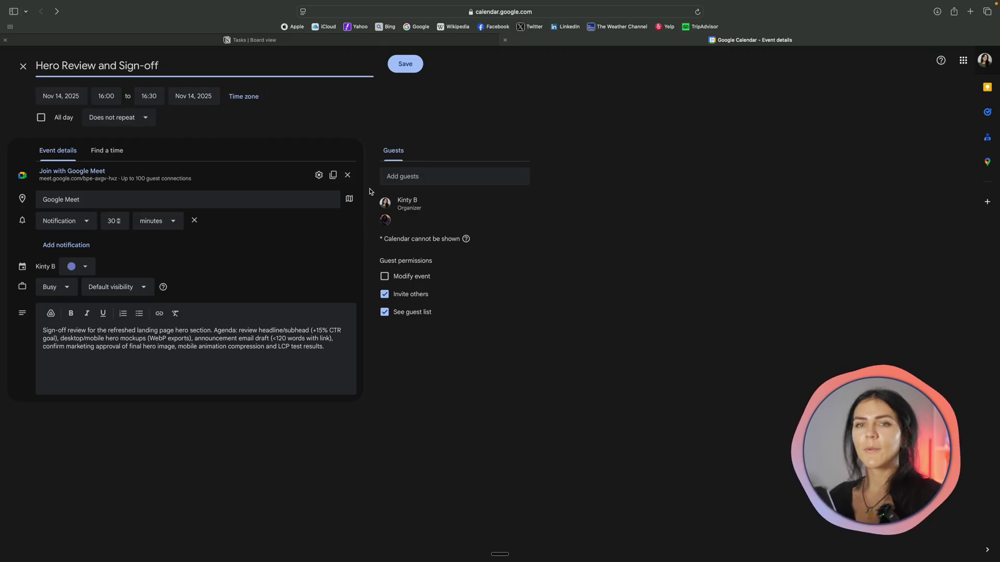
{"action": "mouse_move", "coordinate": [443, 216]}
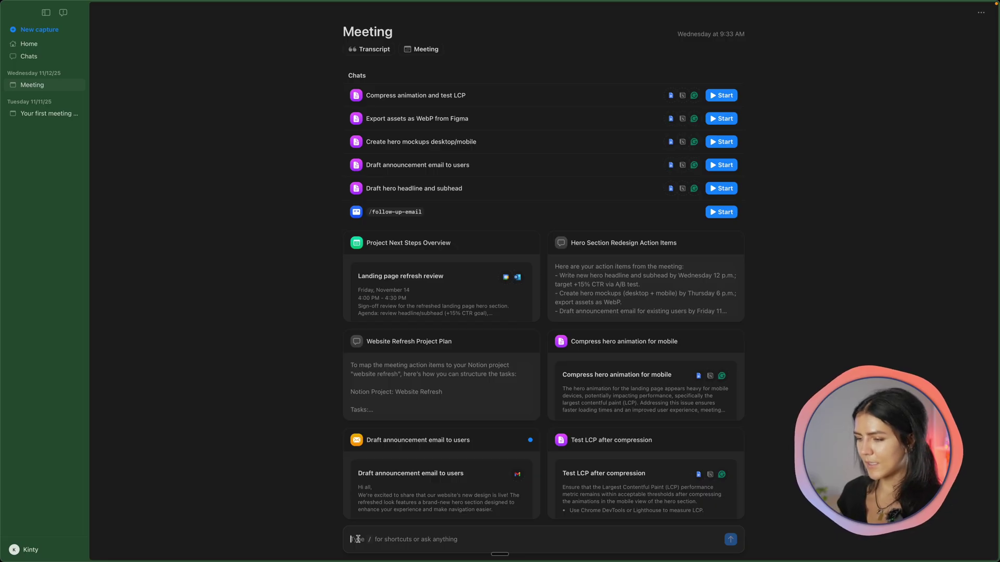
Ask Radiant to 'Share the summary and Next Steps on Slack' and copy the draft into Slack
{"action": "left_click", "coordinate": [358, 539]}
{"action": "type", "text": "Share the summary an"}
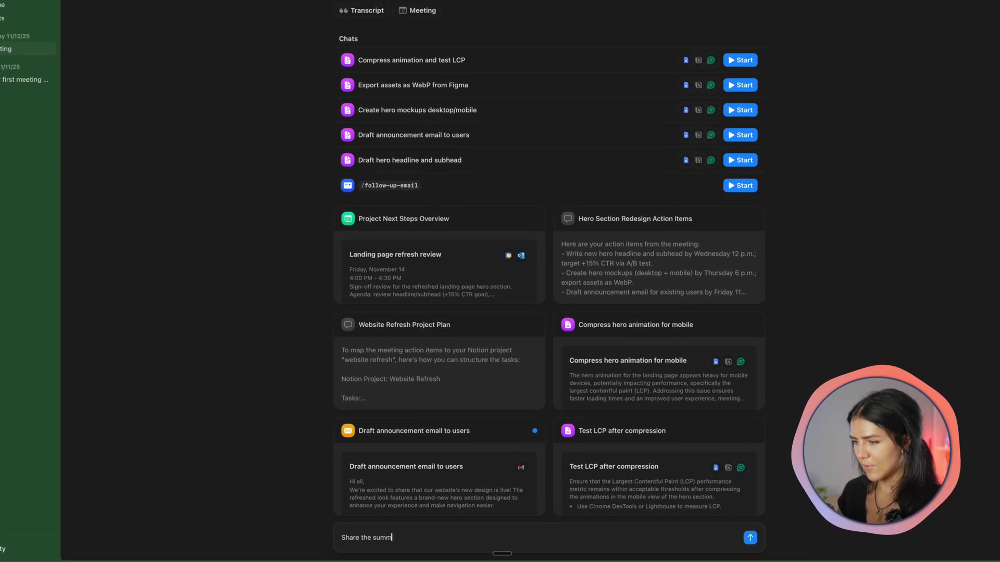
{"action": "type", "text": "d Next Steps on Slack"}
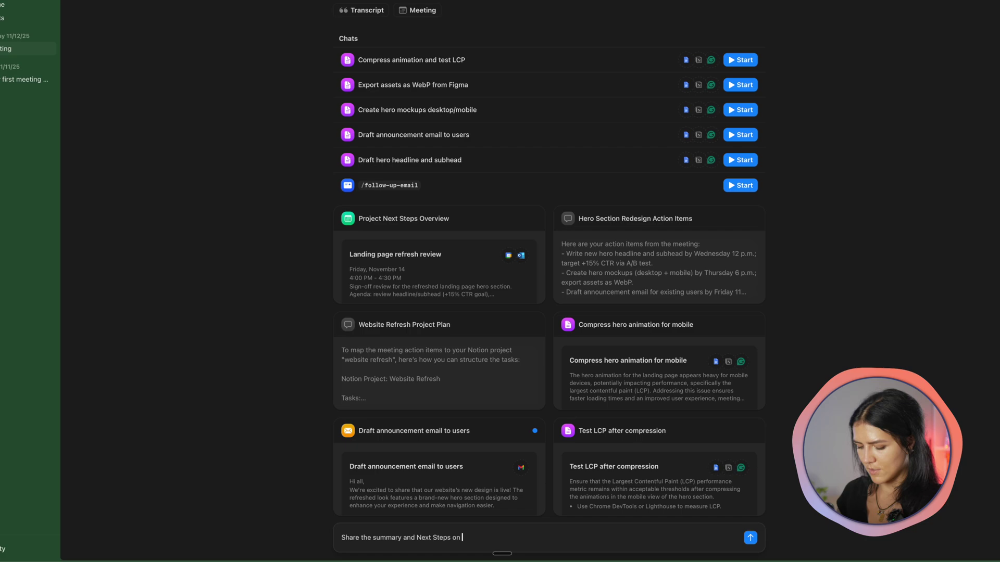
{"action": "key", "text": "Return"}
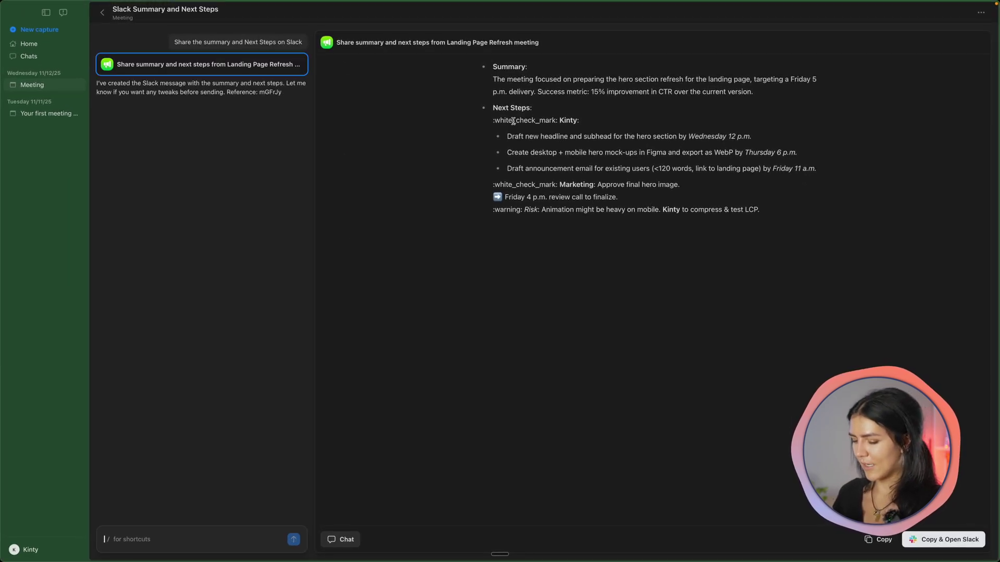
{"action": "left_click", "coordinate": [919, 541]}
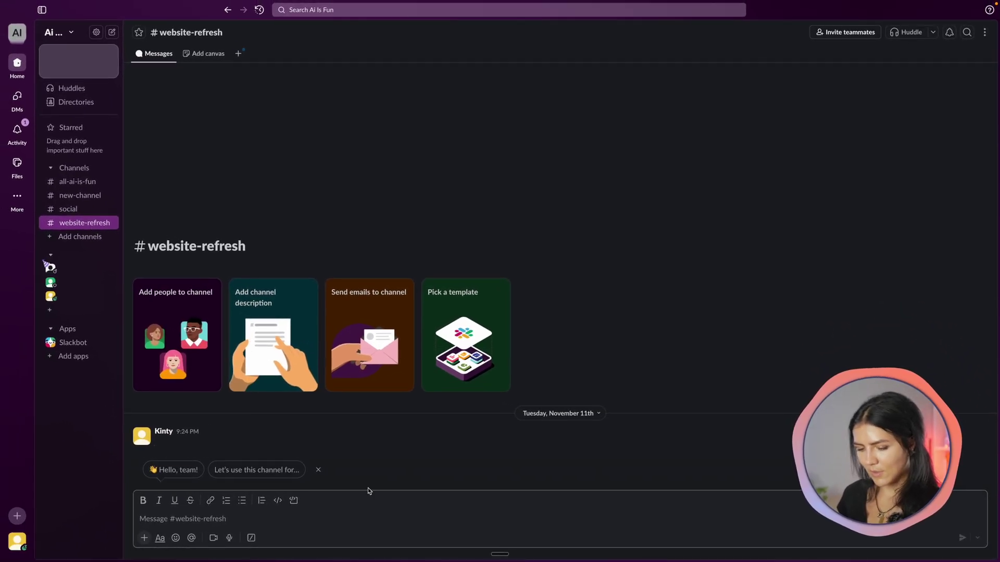
Paste the meeting summary and next steps into the #website-refresh message box
{"action": "key", "text": "ctrl+v"}
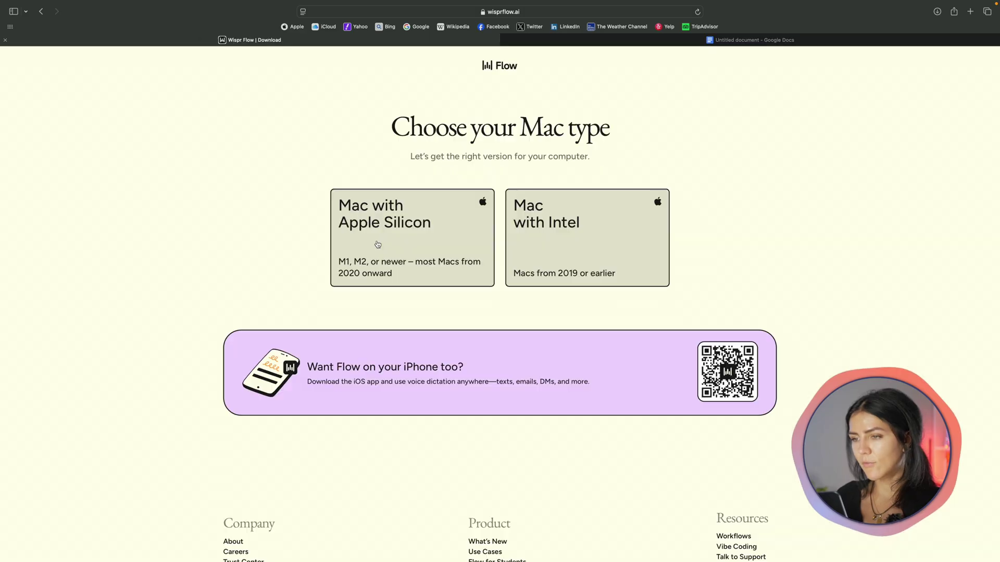
Download Flow for Apple Silicon Macs and allow the download in Safari
{"action": "left_click", "coordinate": [358, 255]}
{"action": "left_click", "coordinate": [579, 305]}
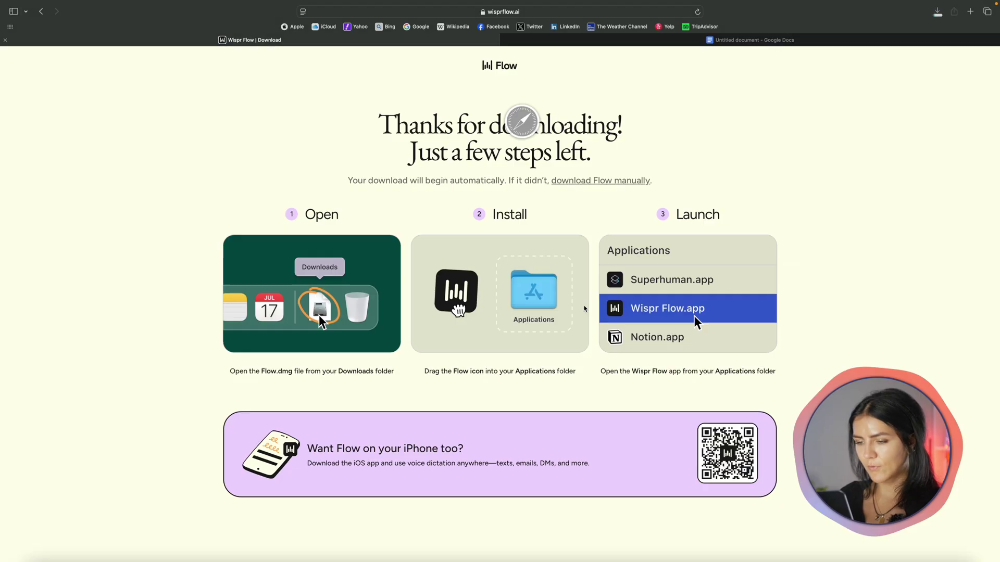
{"action": "mouse_move", "coordinate": [831, 546]}
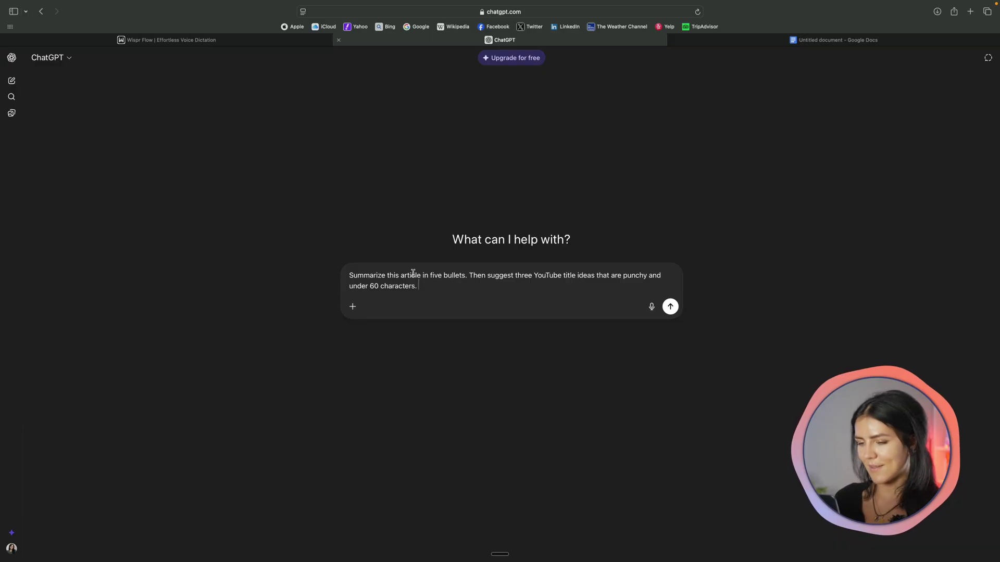
Switch to the blank Google Docs tab
{"action": "key", "text": "ctrl+Tab"}
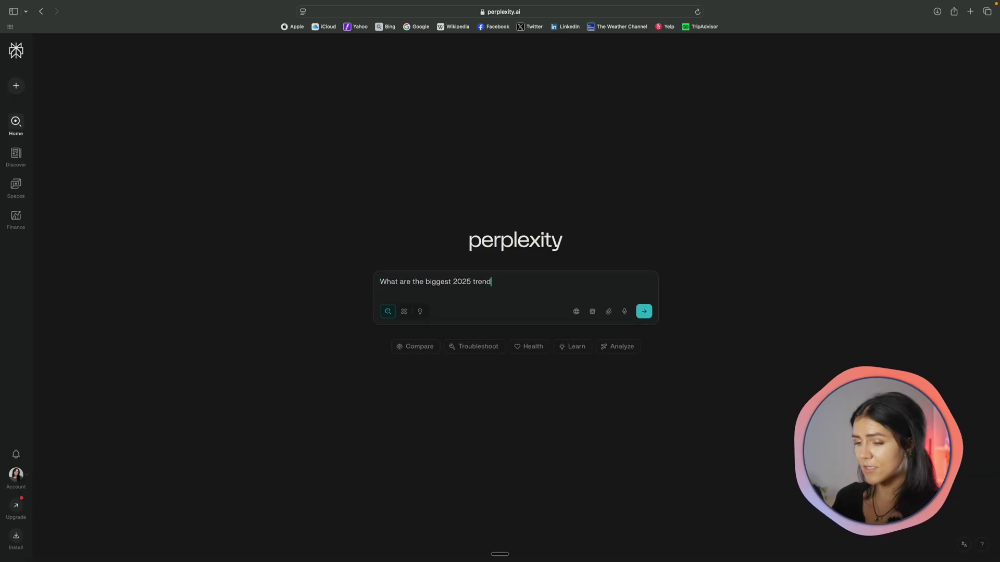
Ask Perplexity 'What are the biggest 2025 trends in AI meeting assistants? Give 5 bullets with sources.'
{"action": "type", "text": "? Give 5 bullets with sources."}
{"action": "key", "text": "Return"}
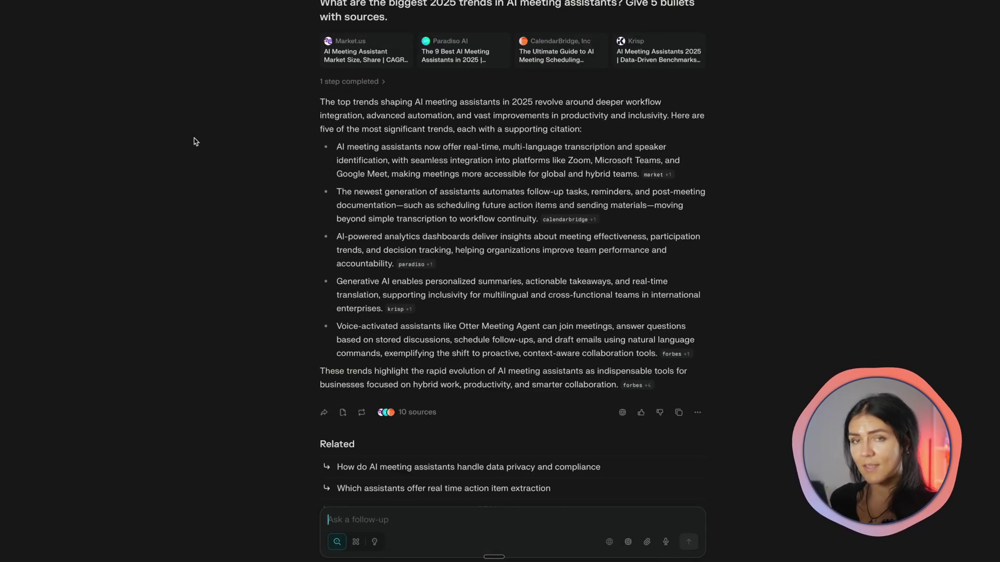
Open the cited Market.us article 'AI Meeting Assistant Market Size, Share | CAGR at 34%' in a new tab
{"action": "scroll", "coordinate": [195, 141], "scroll_direction": "down", "scroll_amount": 3}
{"action": "scroll", "coordinate": [195, 142], "scroll_direction": "up", "scroll_amount": 3}
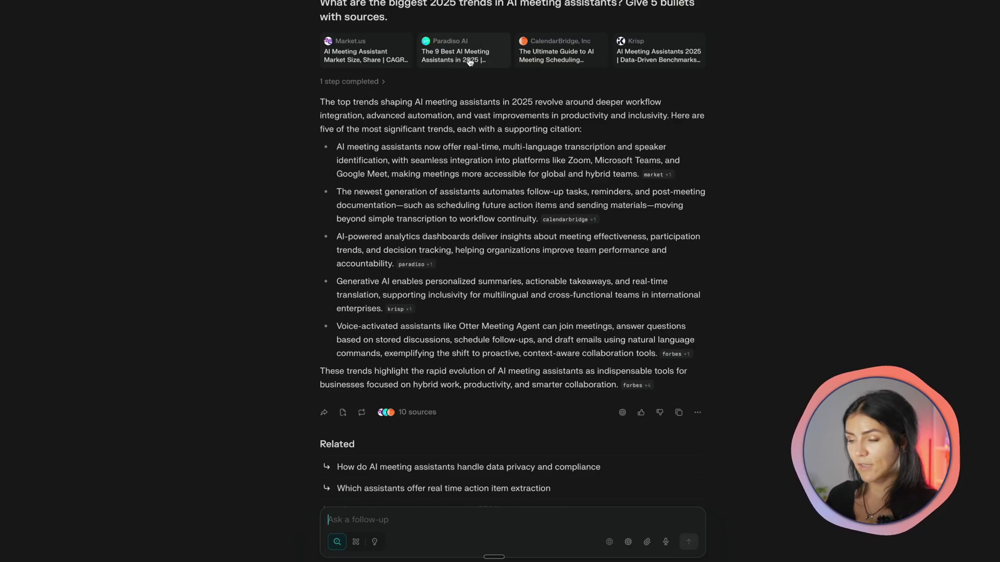
{"action": "mouse_move", "coordinate": [657, 174]}
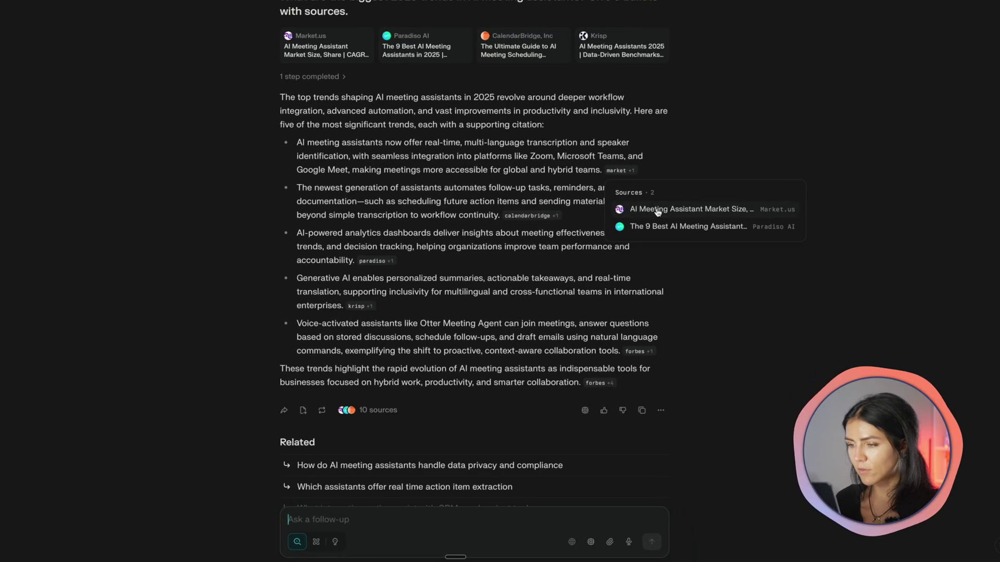
{"action": "right_click", "coordinate": [708, 217]}
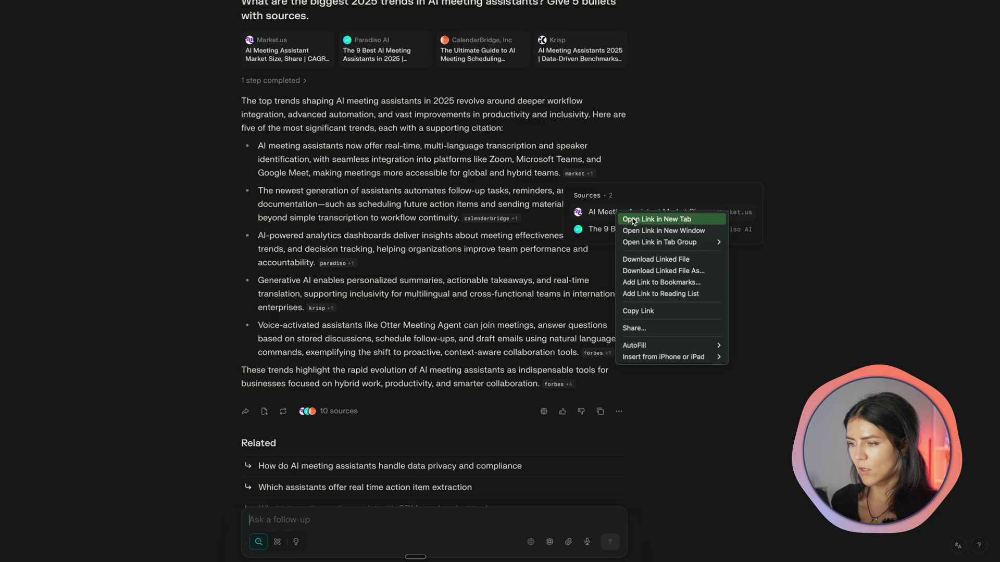
{"action": "left_click", "coordinate": [634, 220]}
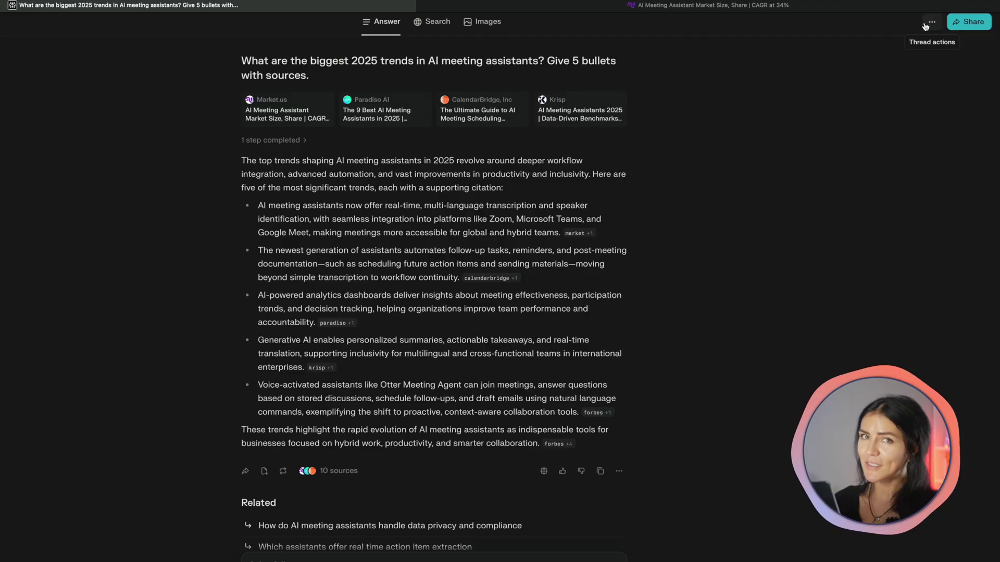
Add the 2025 trends thread to a new Space titled 'AI Assistants Research'
{"action": "left_click", "coordinate": [931, 24]}
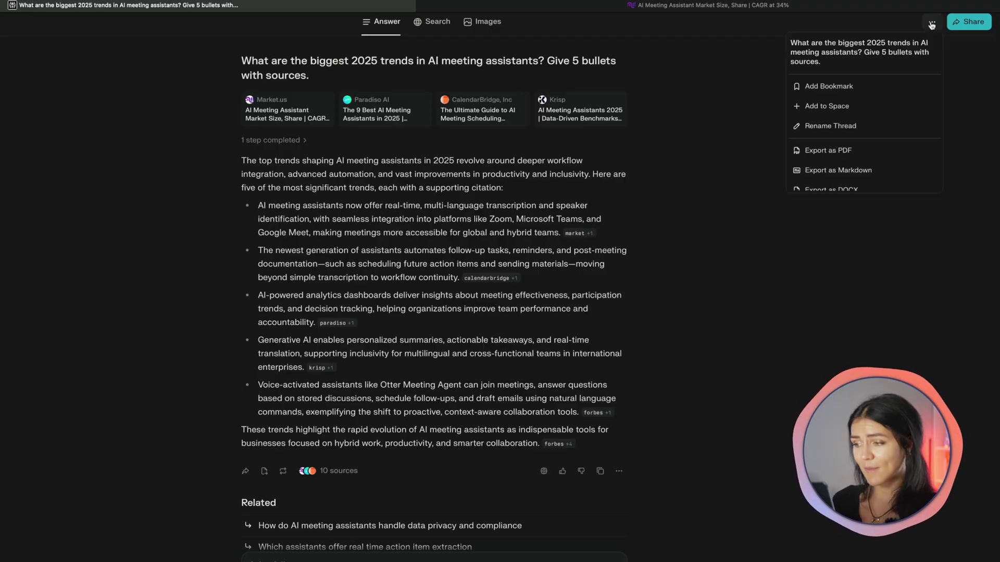
{"action": "left_click", "coordinate": [848, 108]}
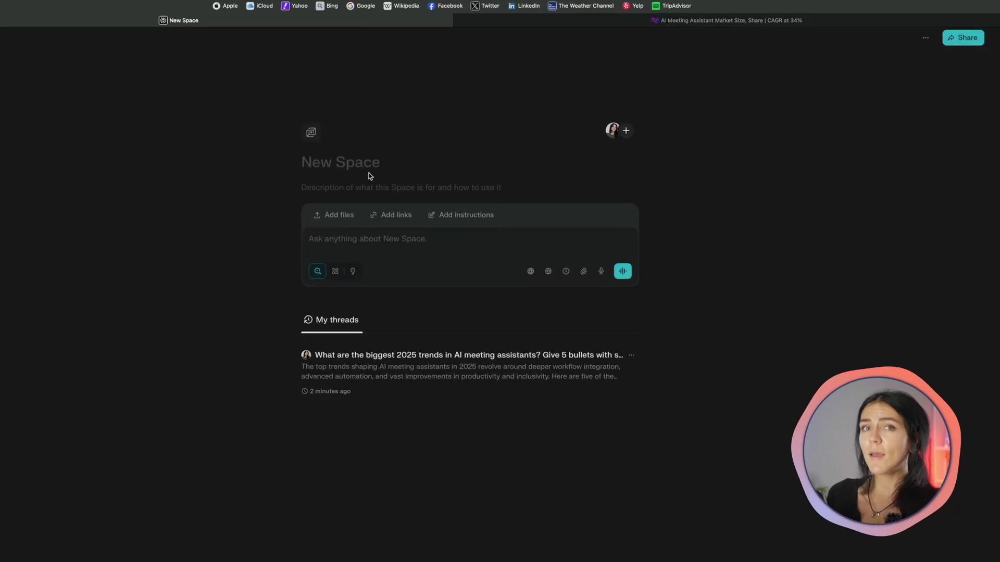
{"action": "left_click", "coordinate": [368, 175]}
{"action": "type", "text": "AI Assistants Research"}
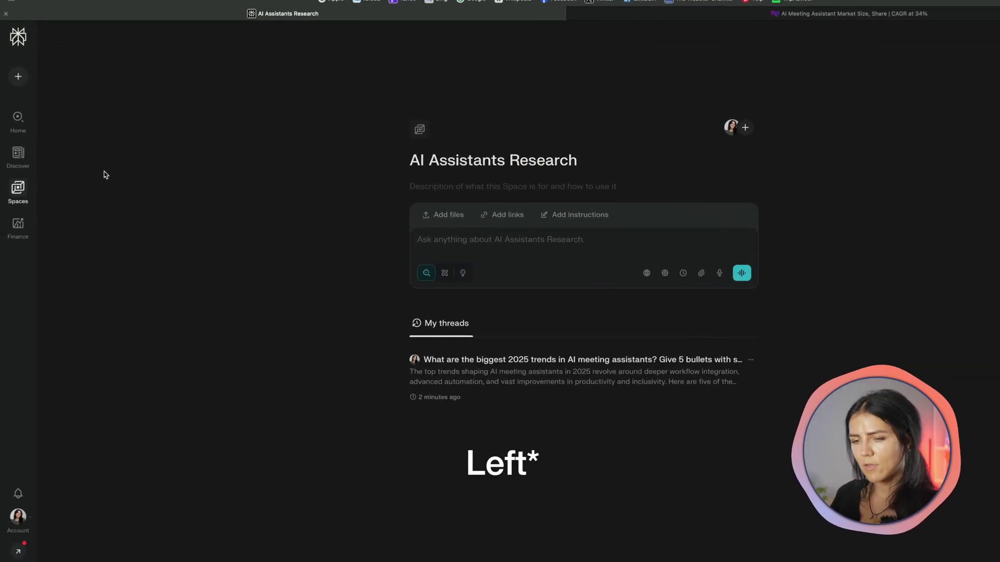
{"action": "mouse_move", "coordinate": [23, 186]}
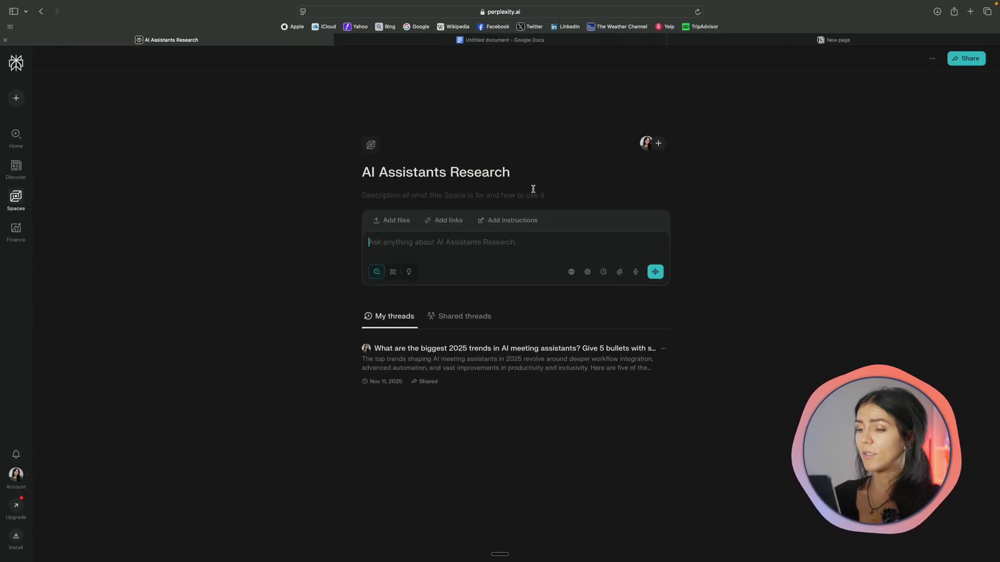
Reopen the trends thread from the AI Assistants Research Space and glance at its actions menu
{"action": "left_click", "coordinate": [599, 348]}
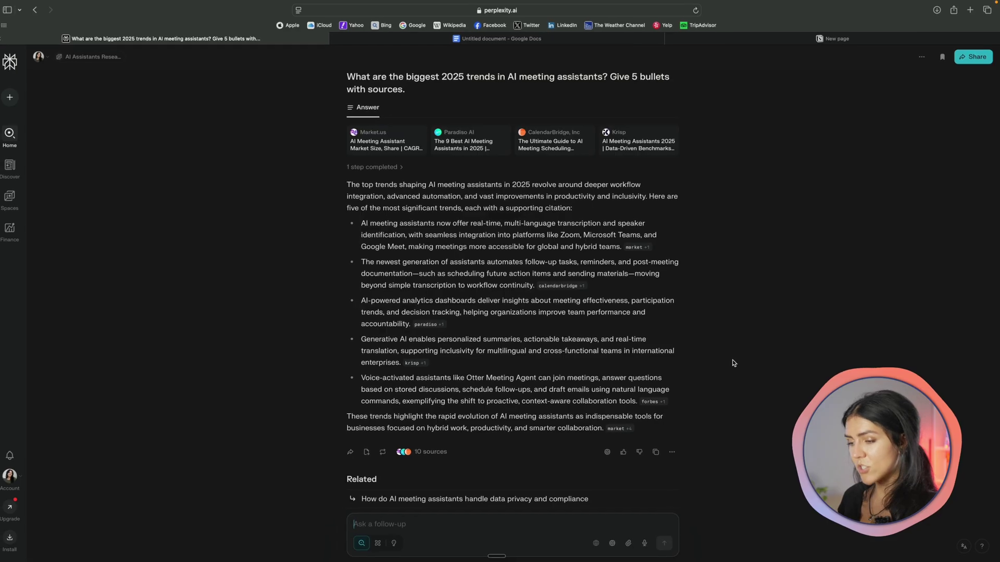
{"action": "left_click", "coordinate": [909, 34]}
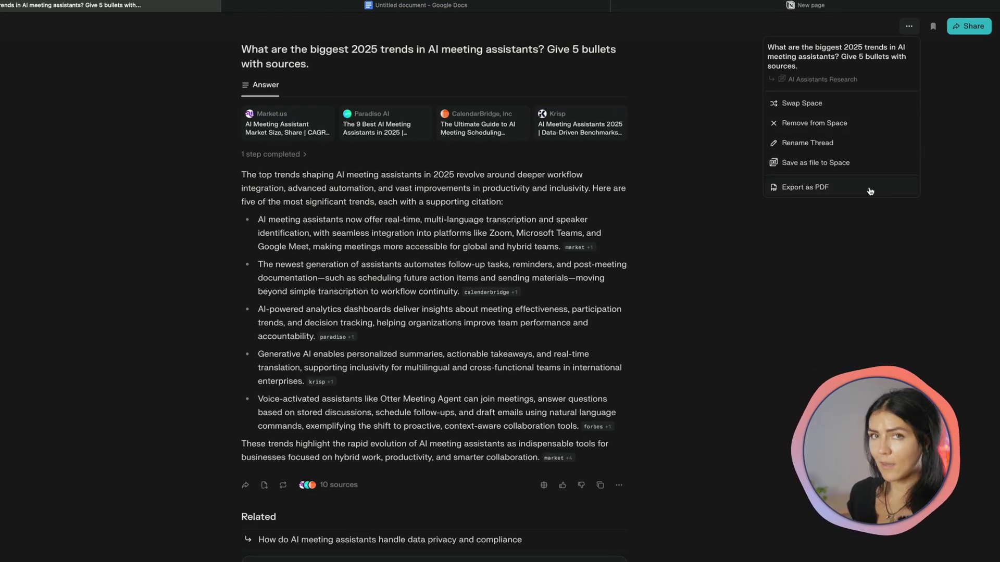
{"action": "left_click", "coordinate": [805, 187]}
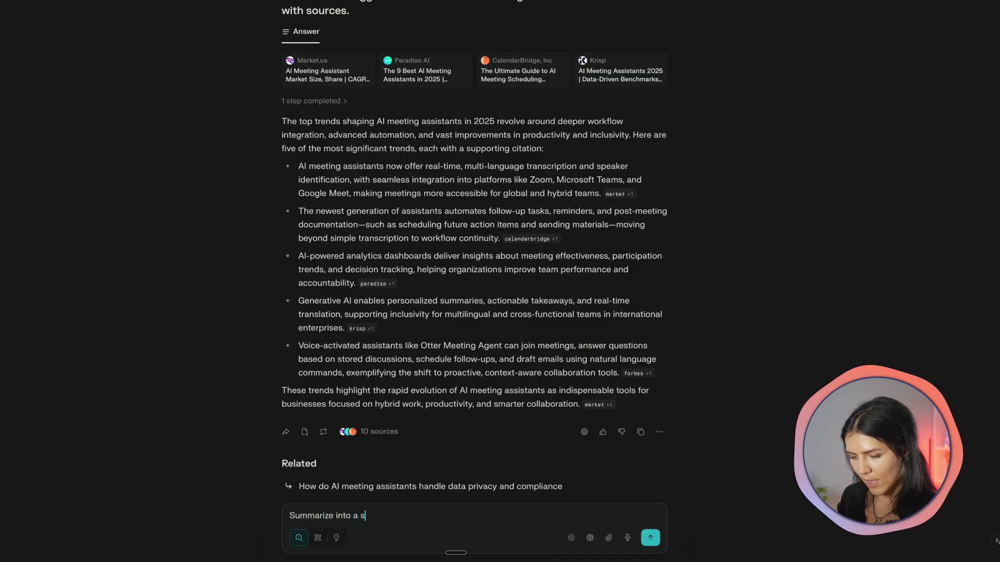
Ask the follow-up 'Summarize into a structured frief' and bring up the brief's export formats
{"action": "type", "text": "tured frief"}
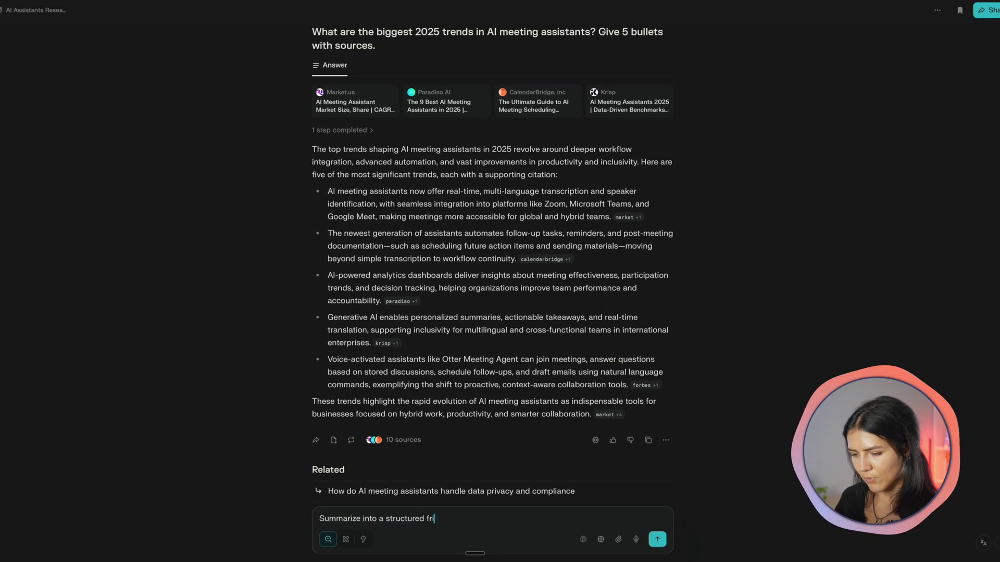
{"action": "key", "text": "Return"}
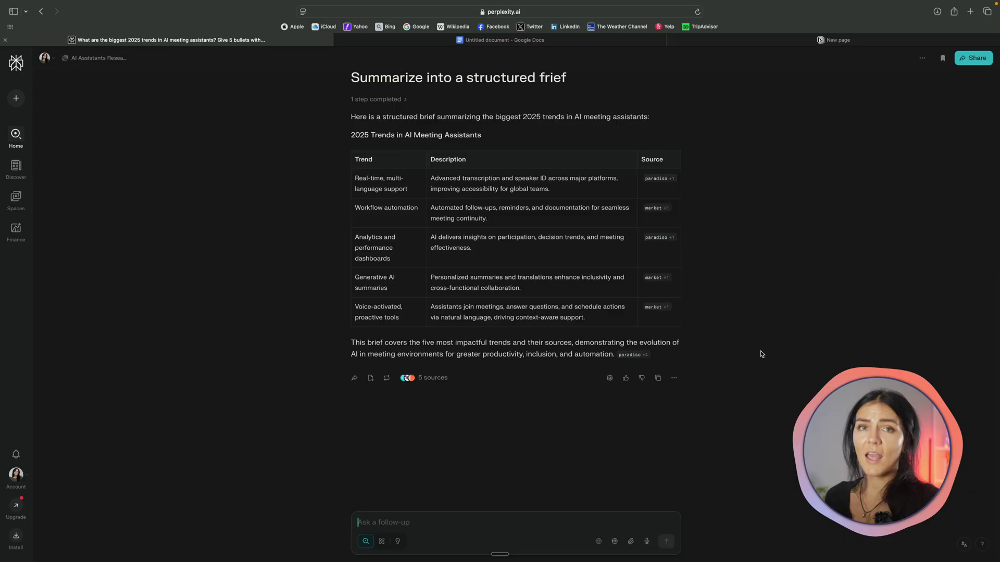
{"action": "scroll", "coordinate": [761, 354], "scroll_direction": "up", "scroll_amount": 2}
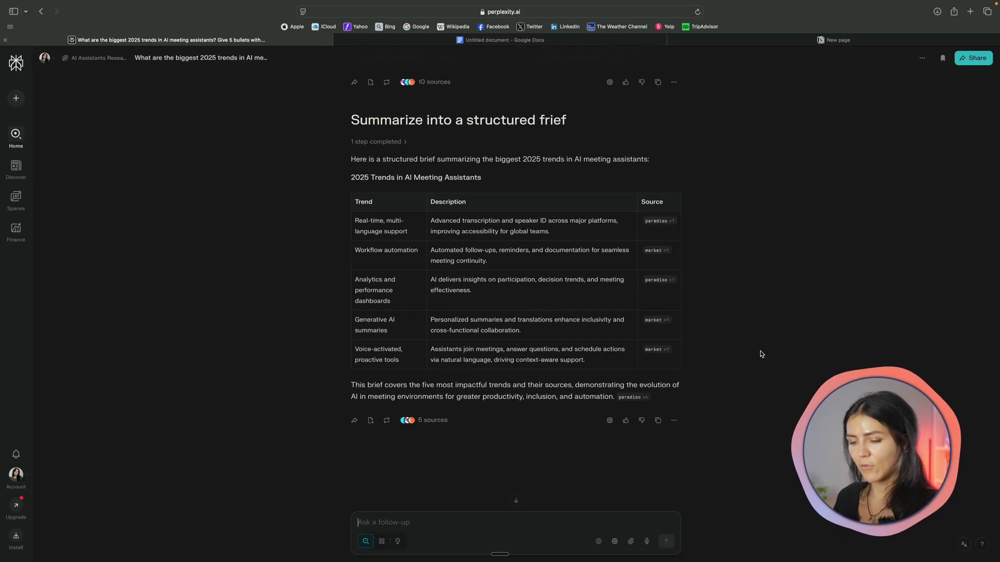
{"action": "left_click", "coordinate": [370, 420]}
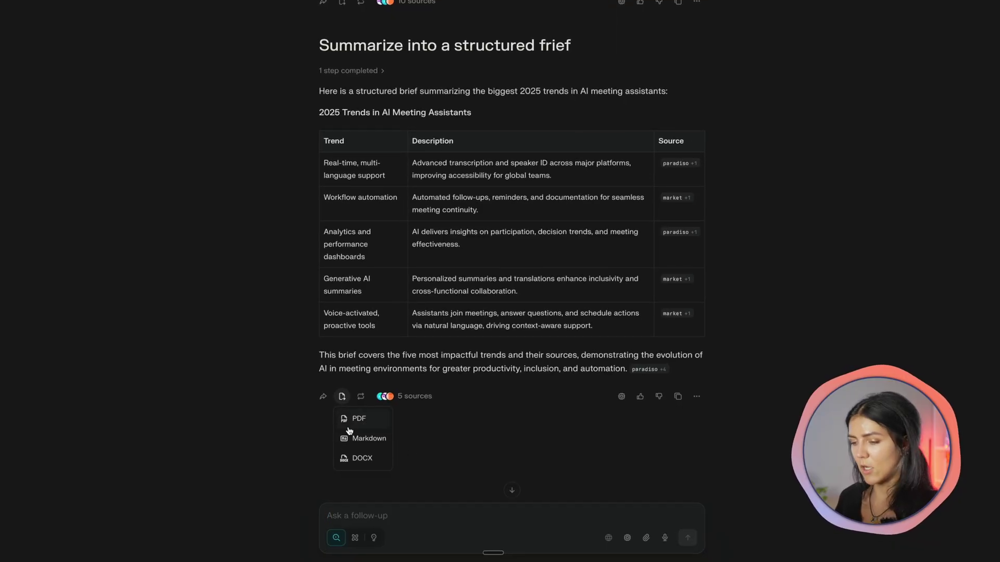
Export the structured brief as a PDF, copy the answer, and go to the blank Notion page
{"action": "left_click", "coordinate": [349, 425]}
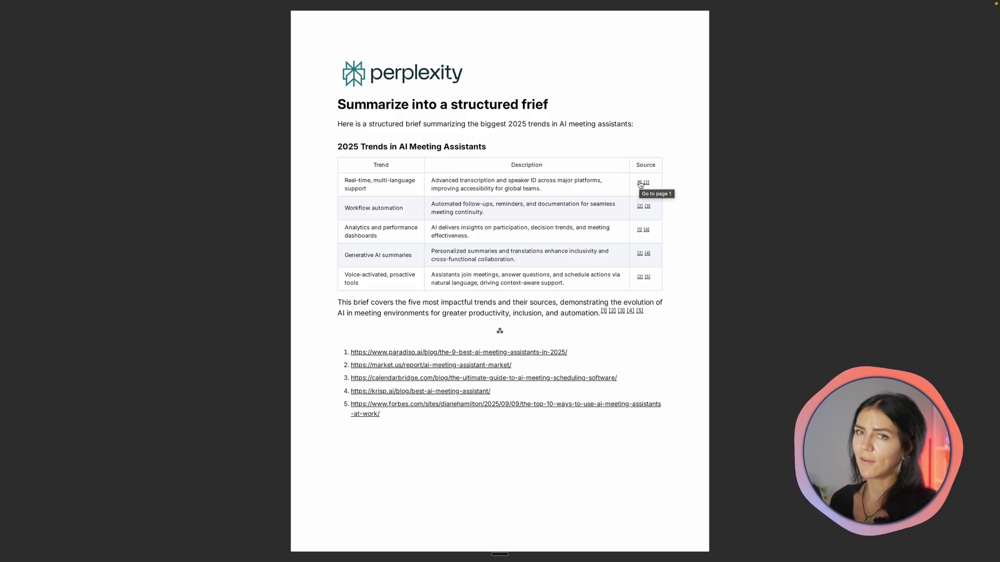
{"action": "key", "text": "Escape"}
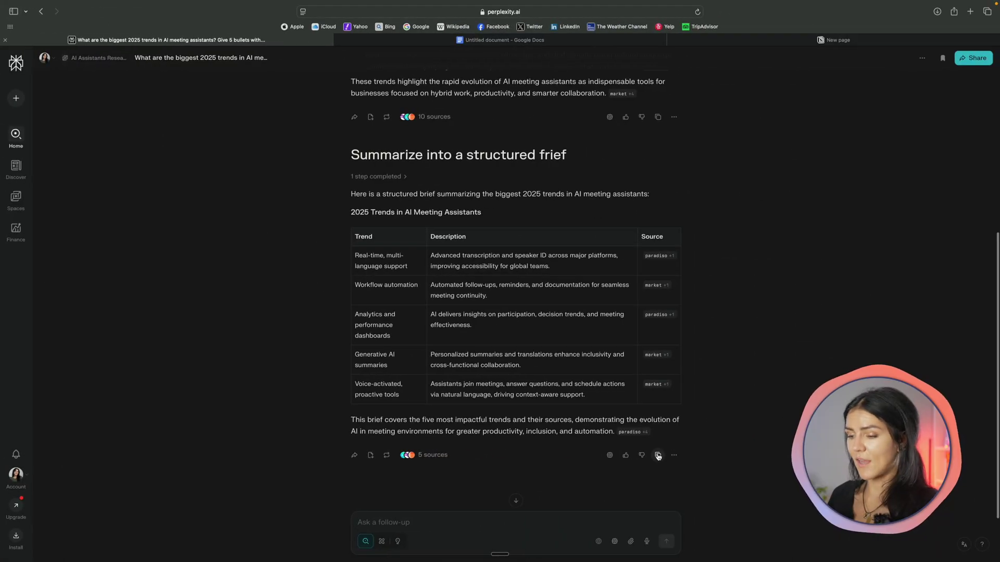
{"action": "left_click", "coordinate": [658, 456]}
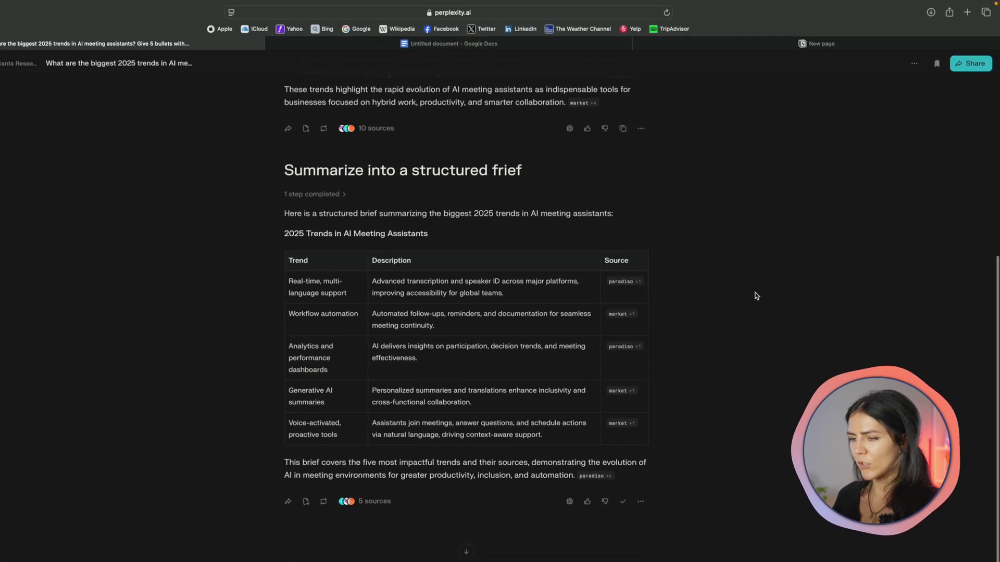
{"action": "left_click", "coordinate": [818, 43]}
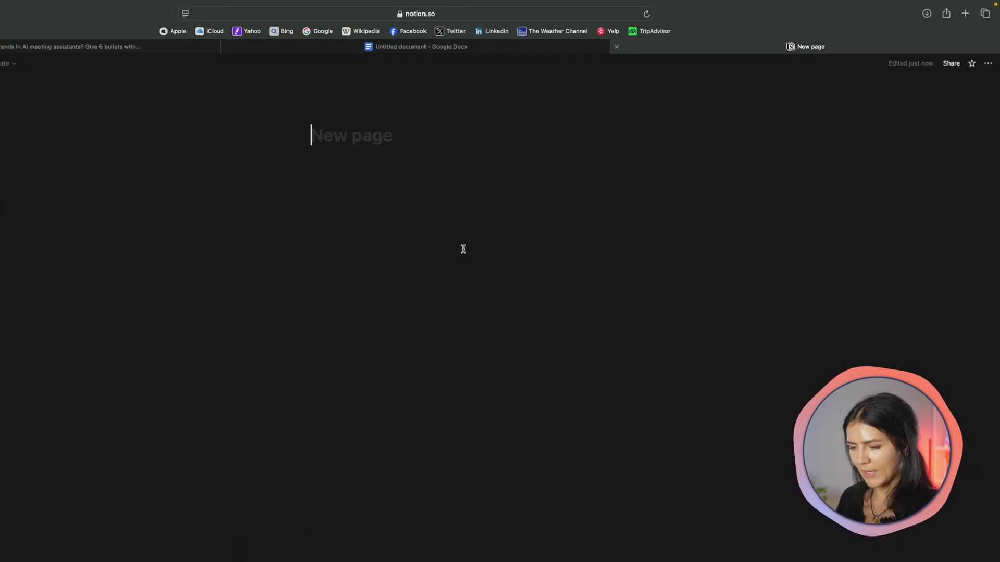
Paste the copied brief into the Notion New page and dismiss the paste suggestions
{"action": "key", "text": "super+v"}
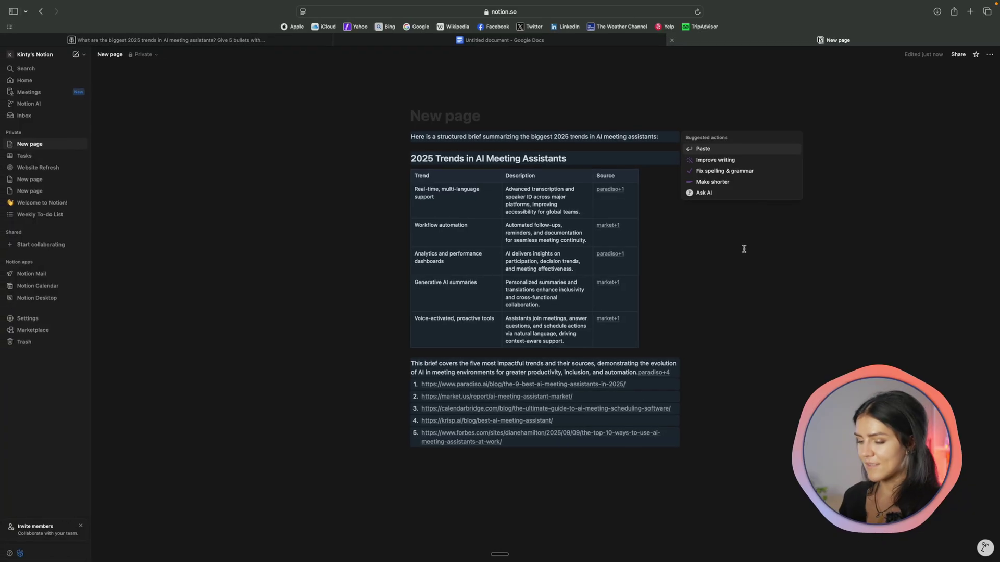
{"action": "left_click", "coordinate": [829, 269]}
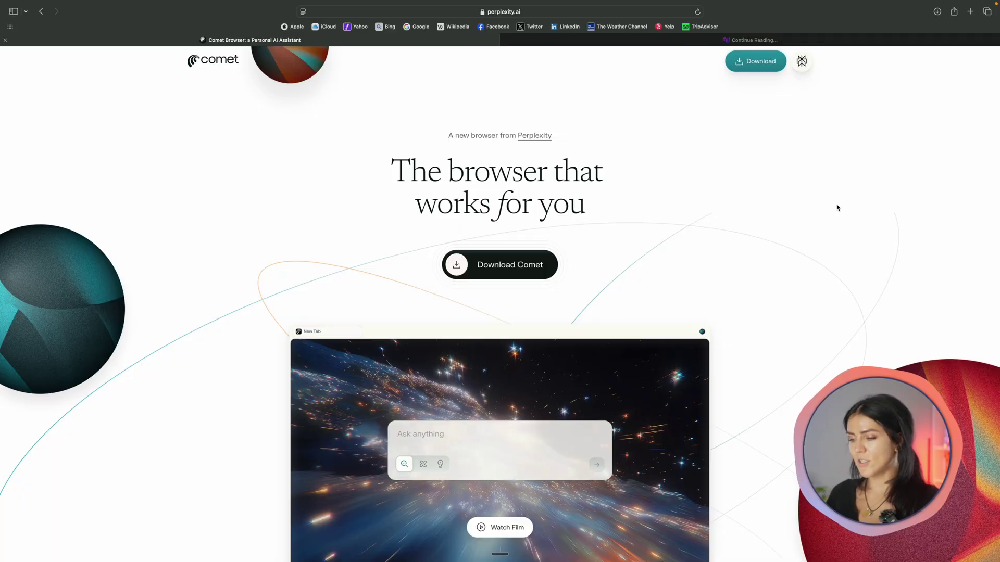
Scroll down through the Comet browser landing page's feature cards
{"action": "scroll", "coordinate": [837, 208], "scroll_direction": "down", "scroll_amount": 4}
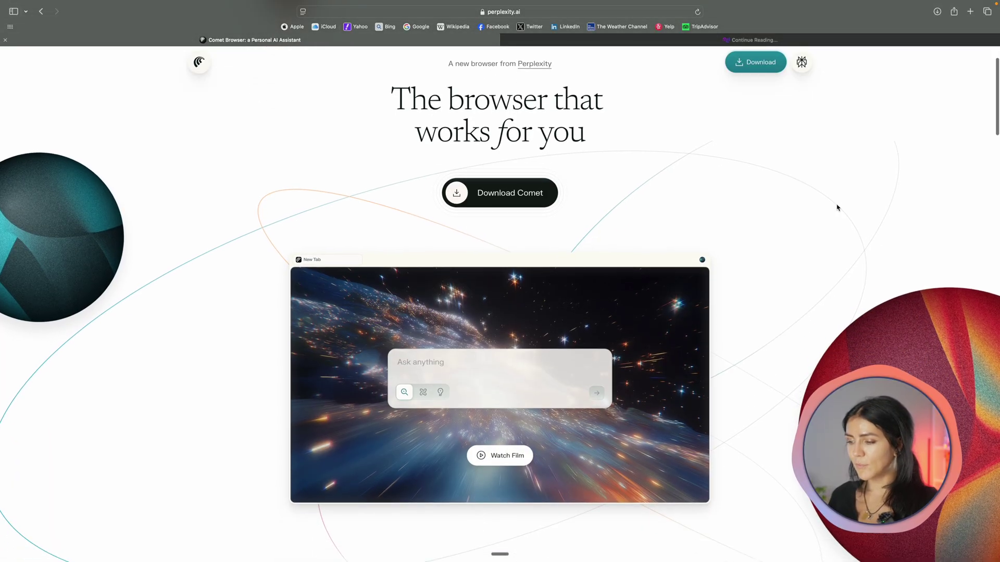
{"action": "scroll", "coordinate": [836, 208], "scroll_direction": "down", "scroll_amount": 8}
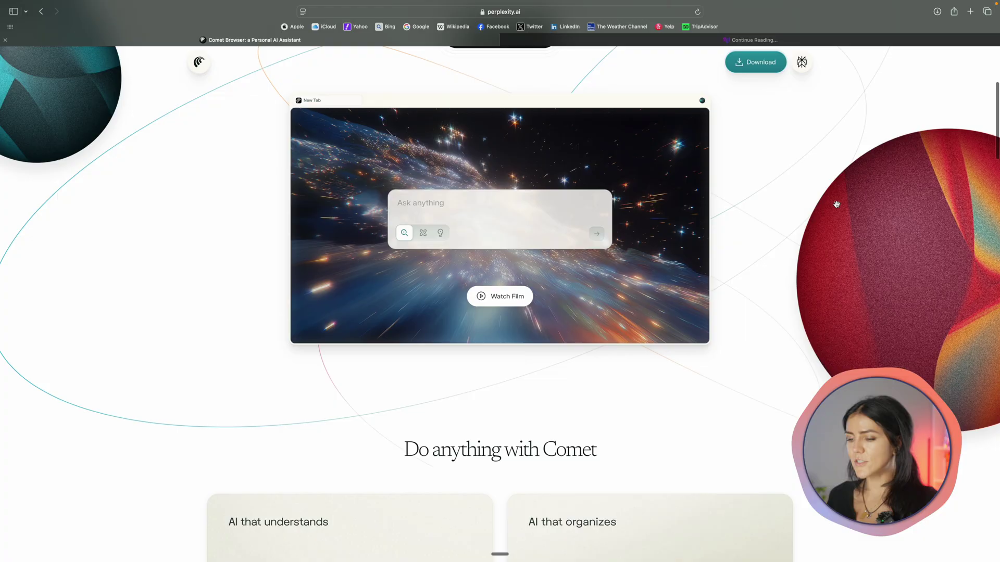
{"action": "scroll", "coordinate": [837, 206], "scroll_direction": "down", "scroll_amount": 9}
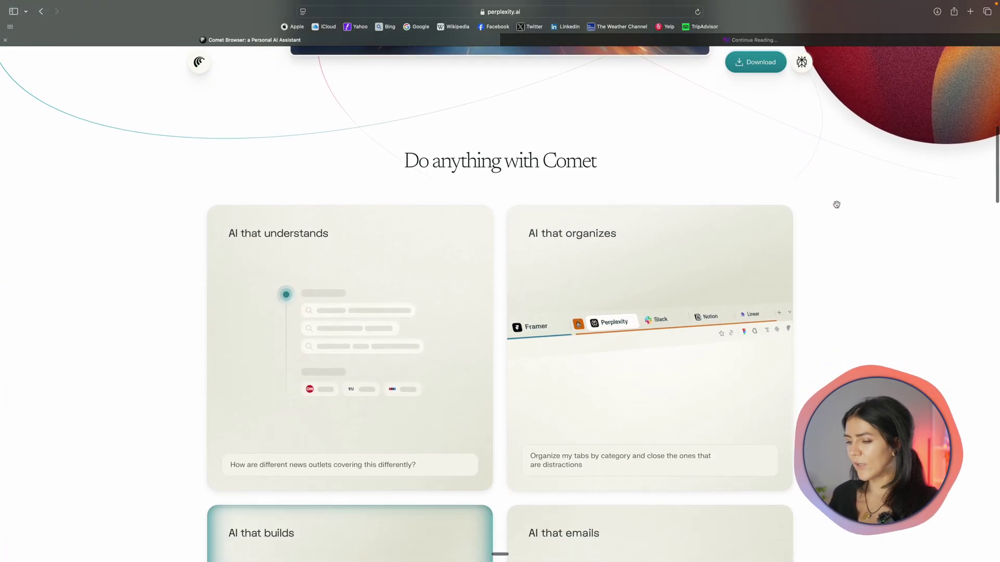
{"action": "scroll", "coordinate": [837, 207], "scroll_direction": "down", "scroll_amount": 8}
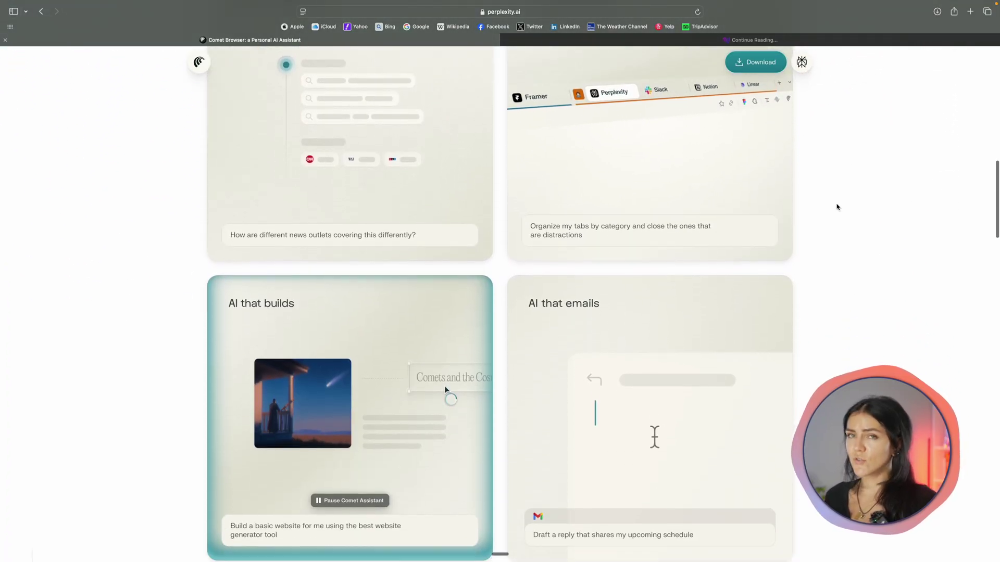
{"action": "scroll", "coordinate": [837, 207], "scroll_direction": "down", "scroll_amount": 10}
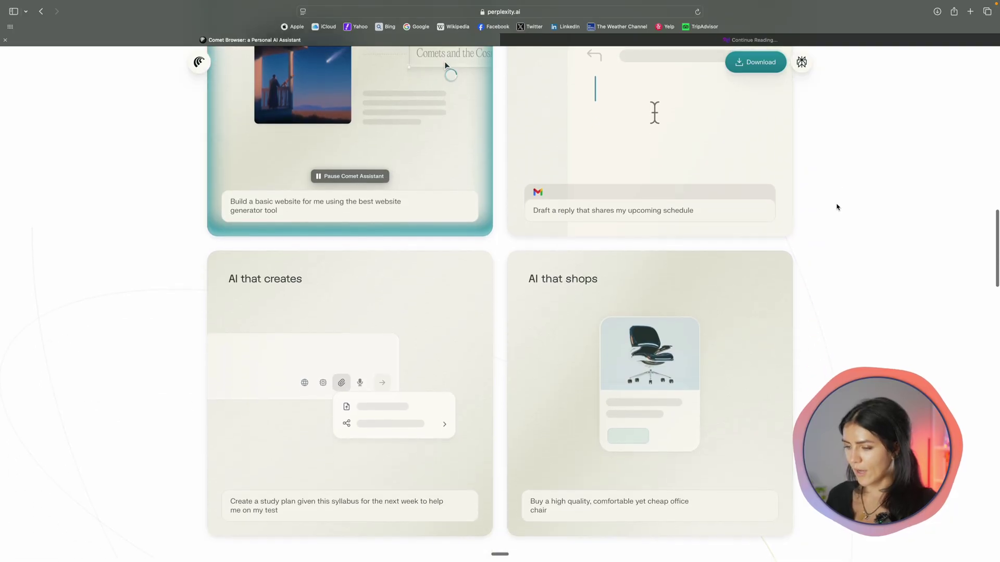
{"action": "scroll", "coordinate": [837, 207], "scroll_direction": "down", "scroll_amount": 6}
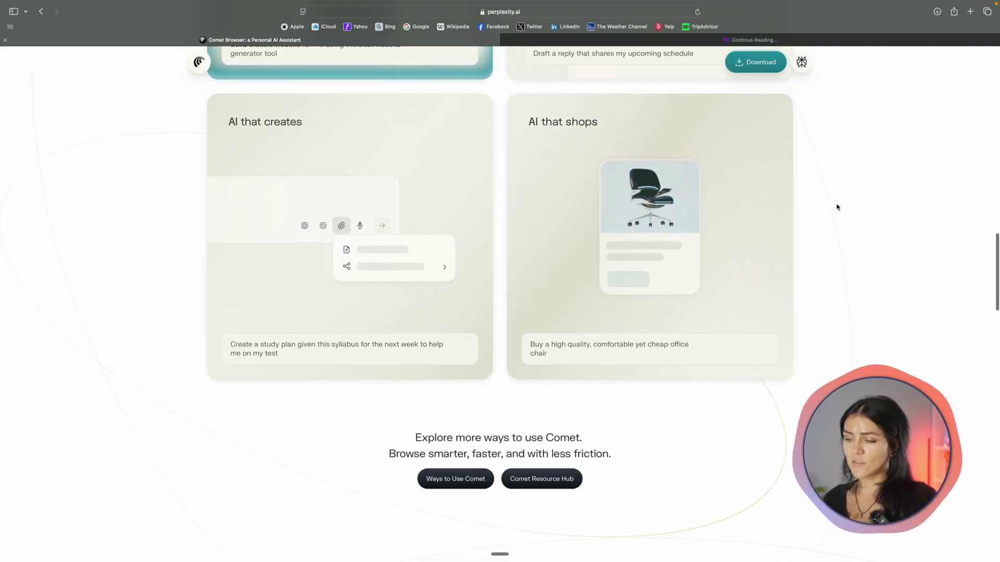
{"action": "scroll", "coordinate": [837, 207], "scroll_direction": "down", "scroll_amount": 7}
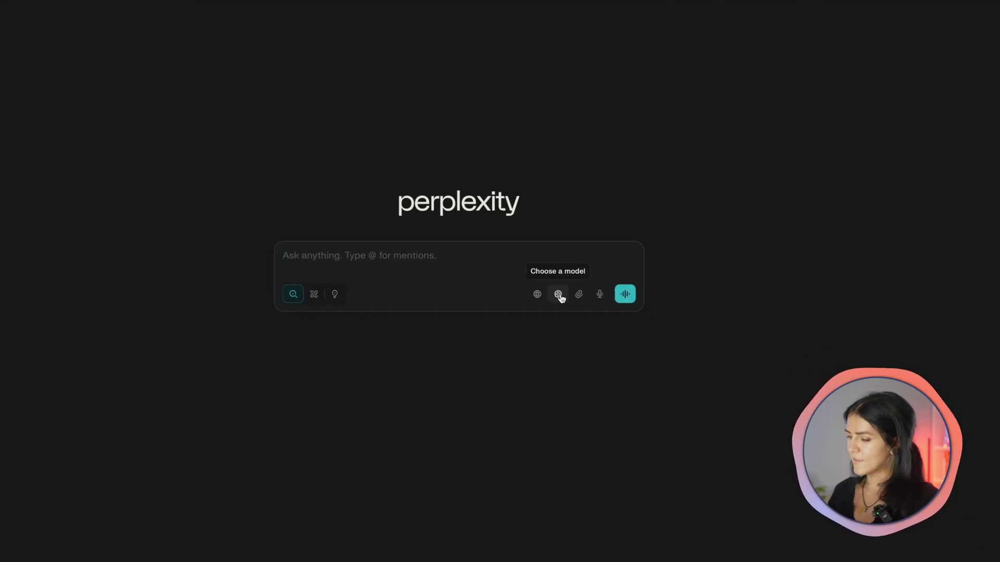
Open the model chooser listing Sonar, GPT-5, Claude Sonnet 4.5, Gemini 2.5 Pro and others
{"action": "left_click", "coordinate": [543, 285]}
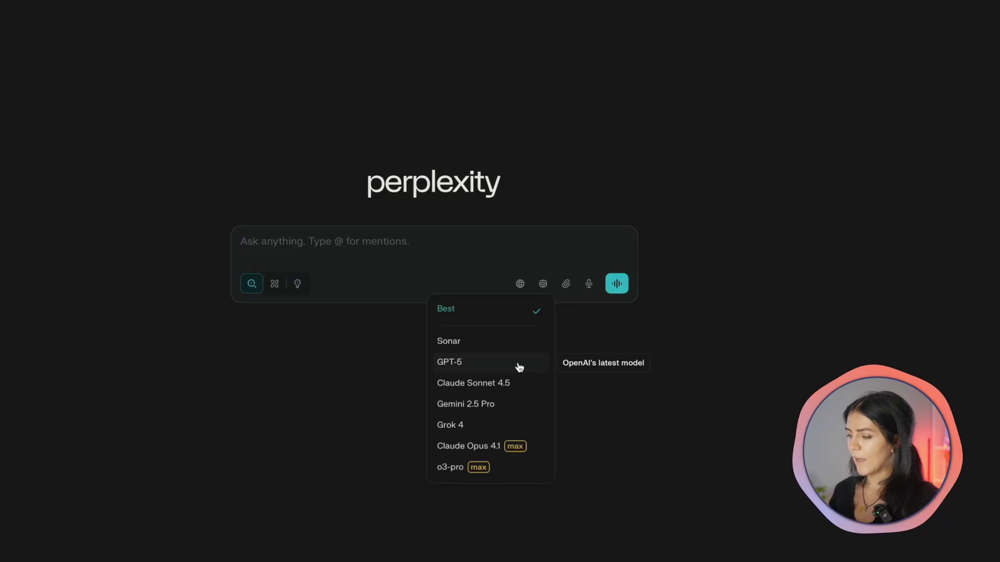